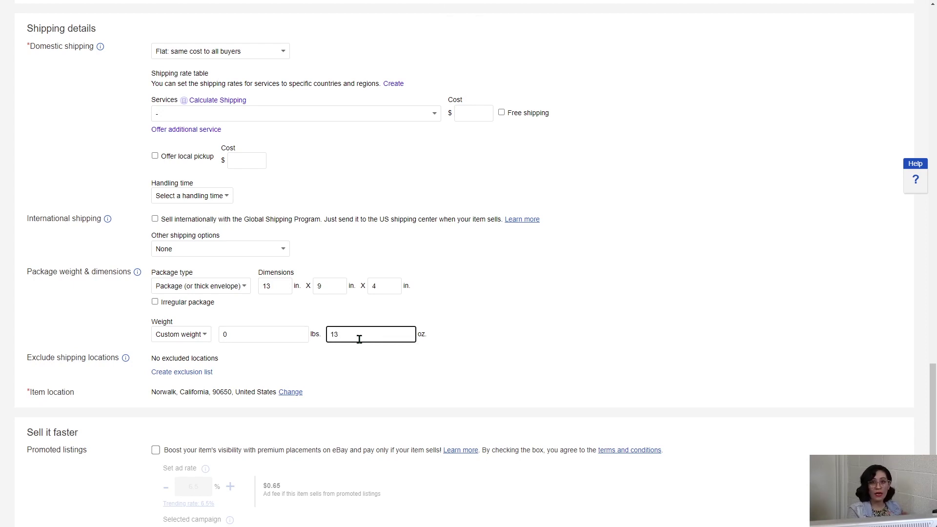
Choose "Flat: same cost to all buyers" for domestic shipping, with free shipping turned off.
left_click(544, 367)
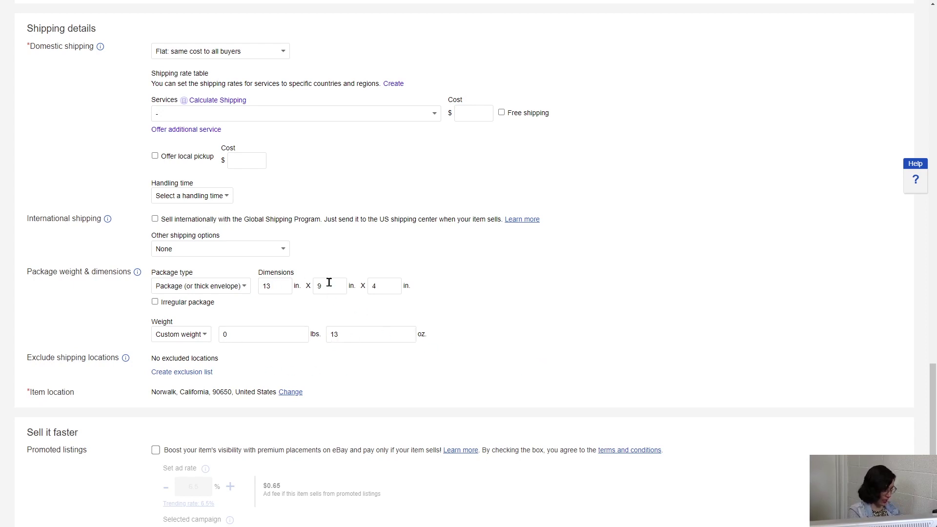
left_click(255, 51)
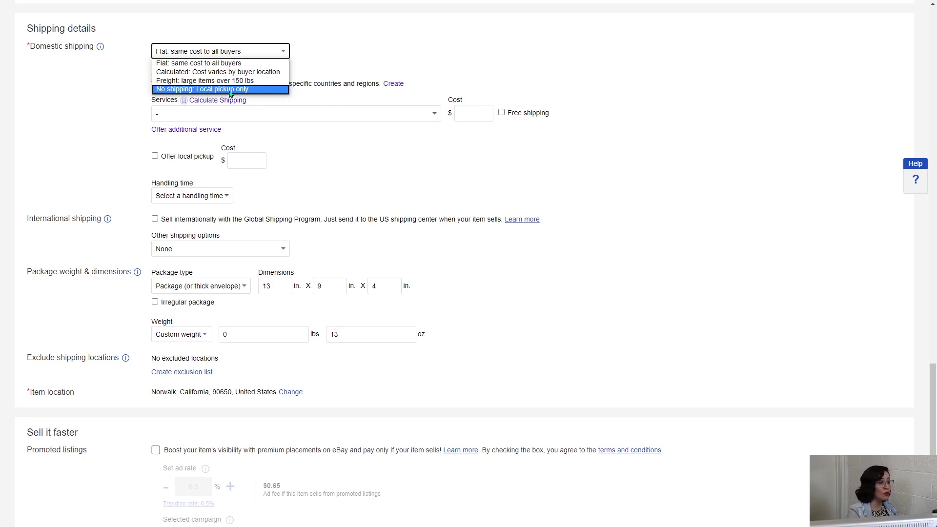
left_click(227, 64)
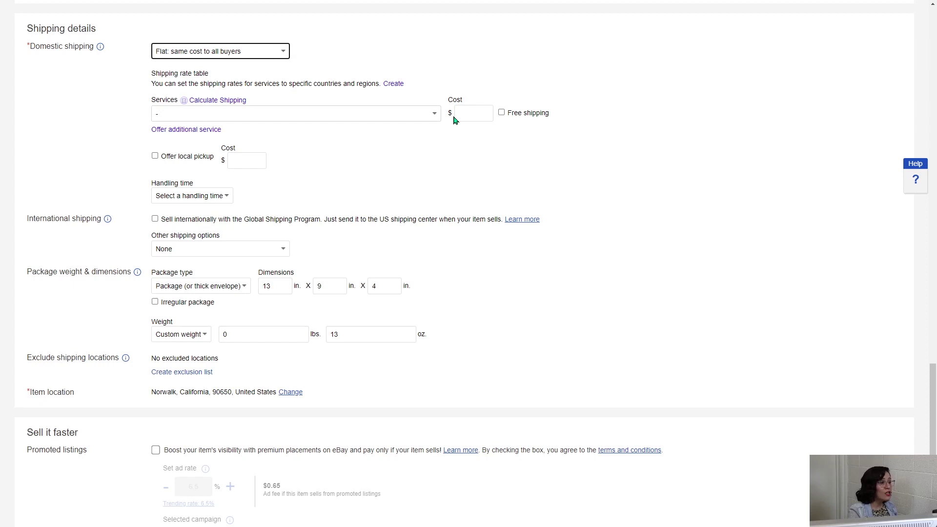
left_click(501, 114)
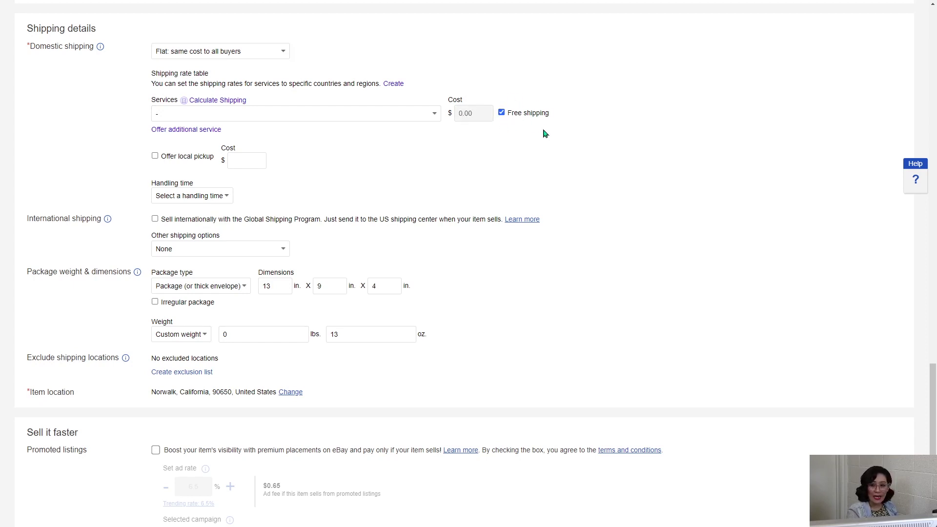
left_click(502, 113)
left_click(222, 51)
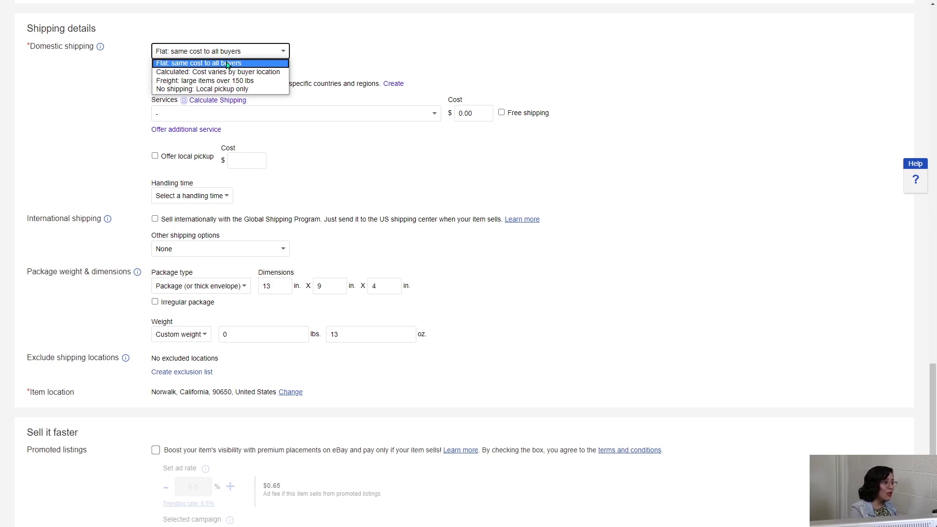
left_click(227, 65)
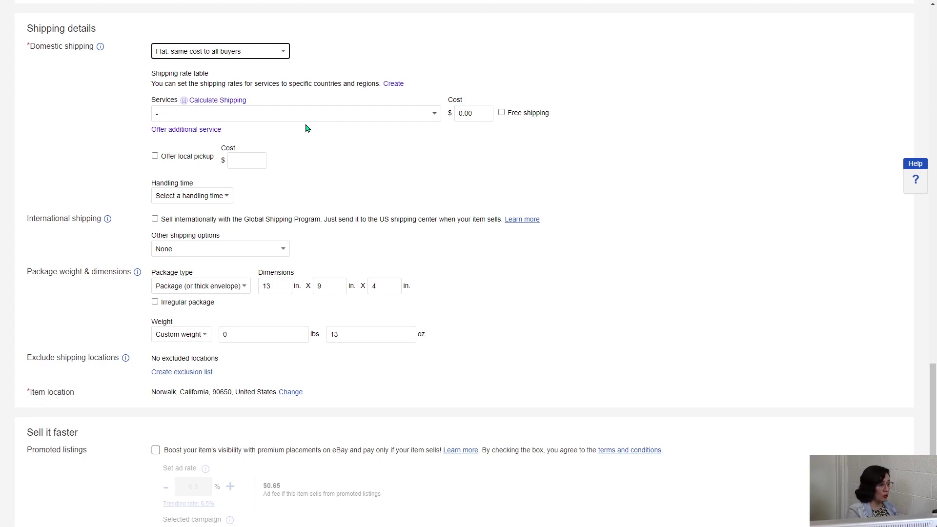
Select USPS Parcel Select Ground (2 to 9 business days) as the domestic service and browse the other services offered.
left_click(328, 114)
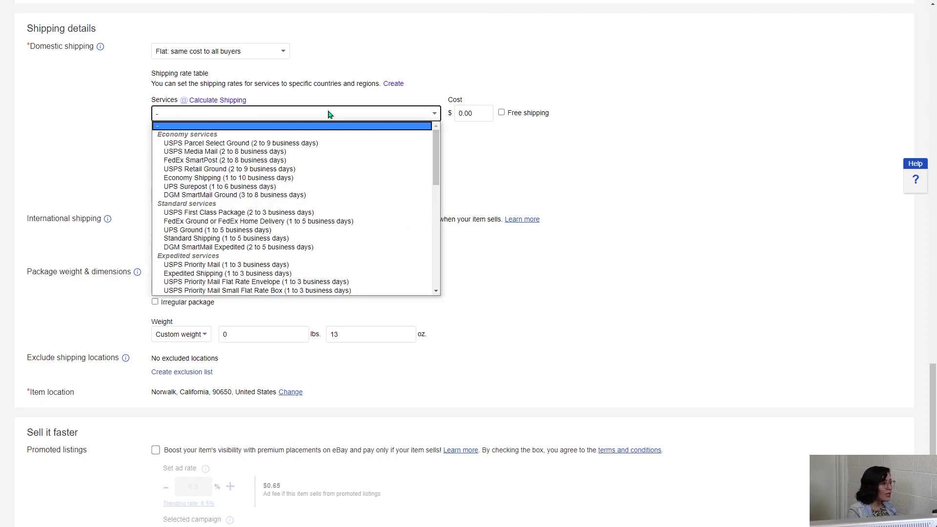
left_click(282, 144)
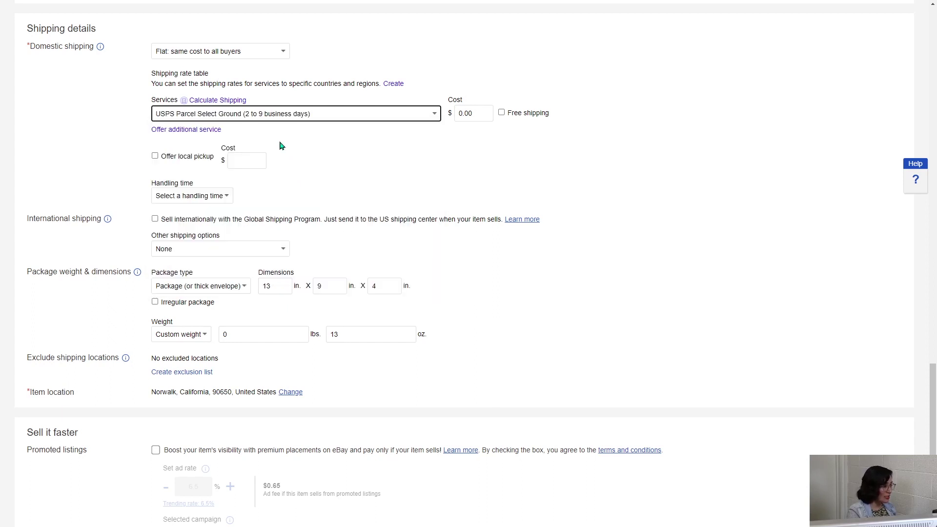
left_click(209, 115)
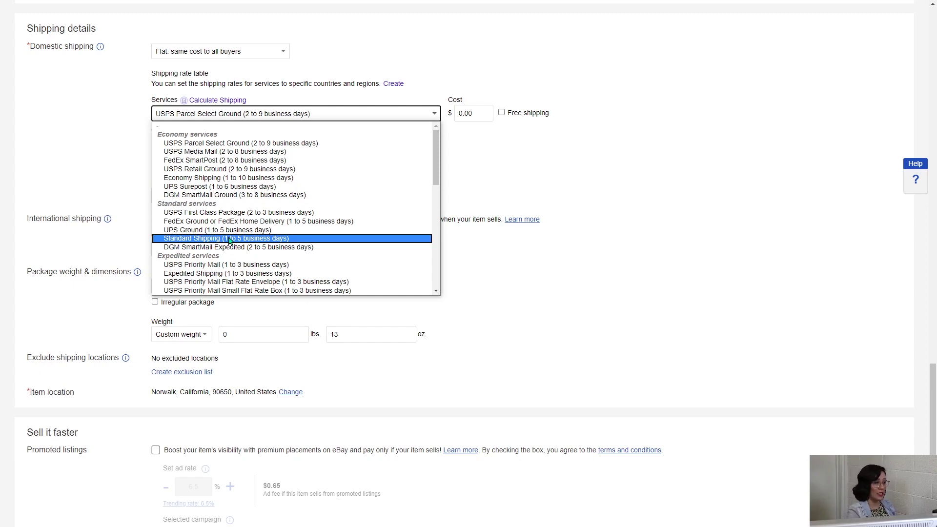
scroll(229, 241, "down", 4)
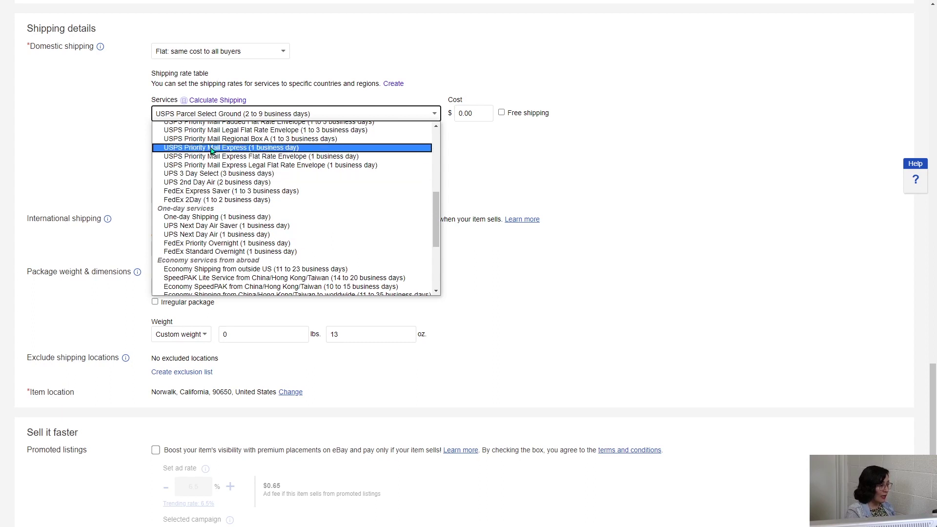
scroll(209, 146, "up", 2)
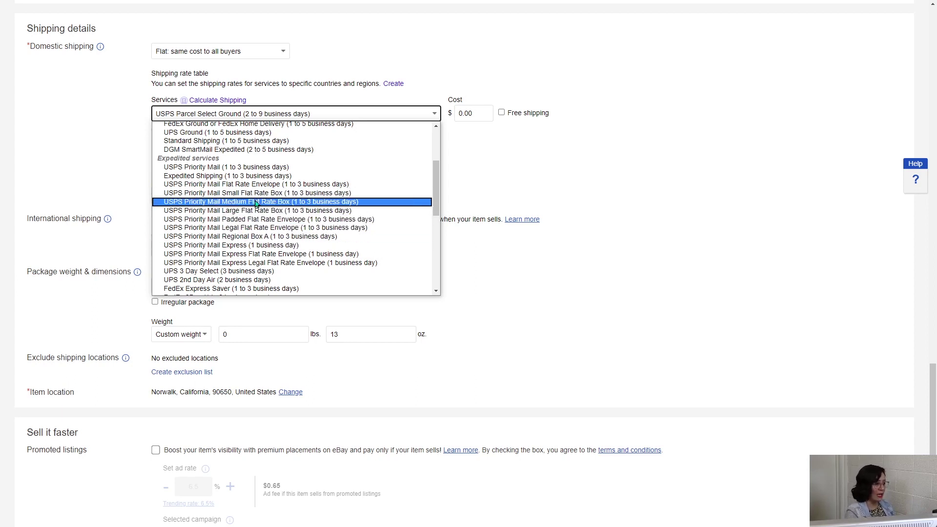
left_click(556, 147)
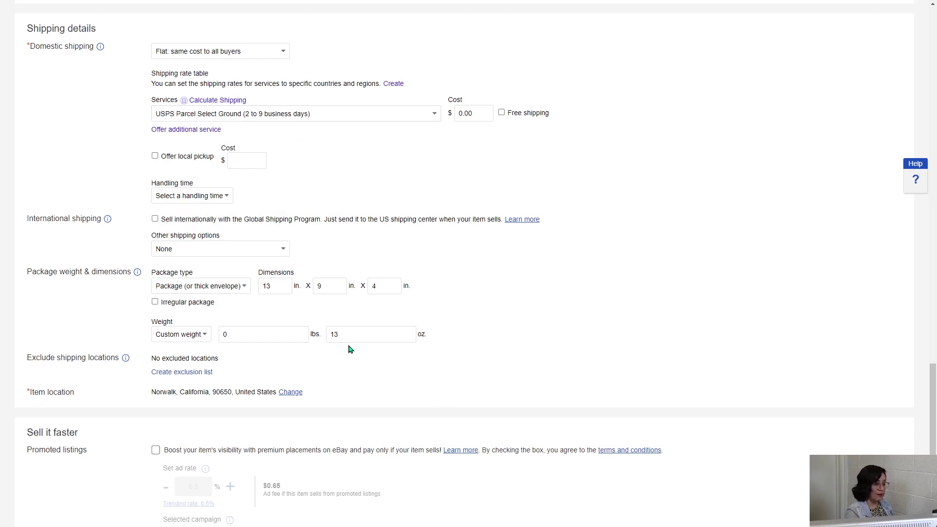
Set the domestic shipping service to USPS First Class Package (2 to 3 business days).
left_click_drag(361, 335, 318, 337)
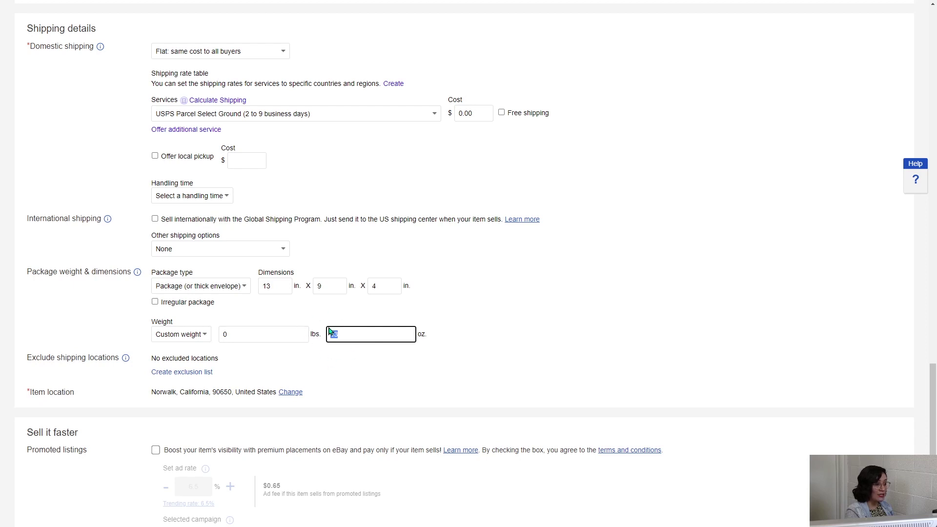
left_click(319, 115)
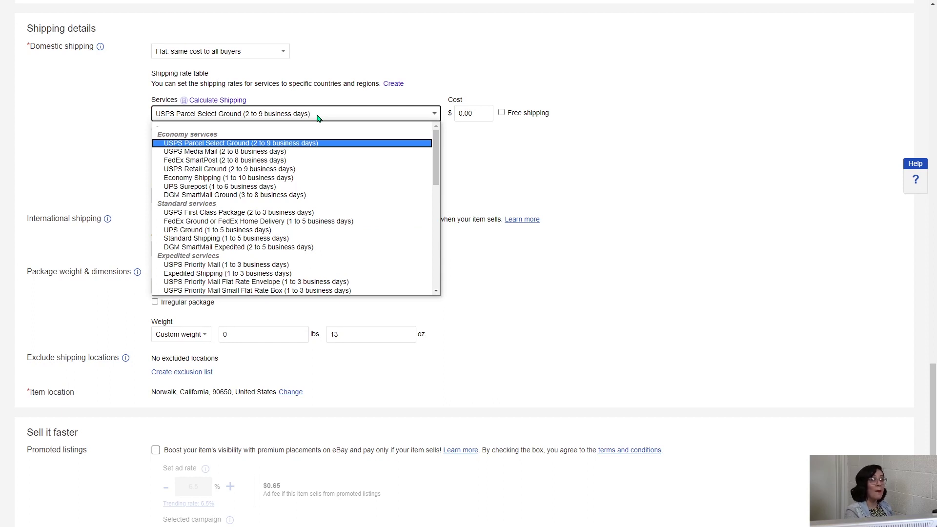
left_click(267, 214)
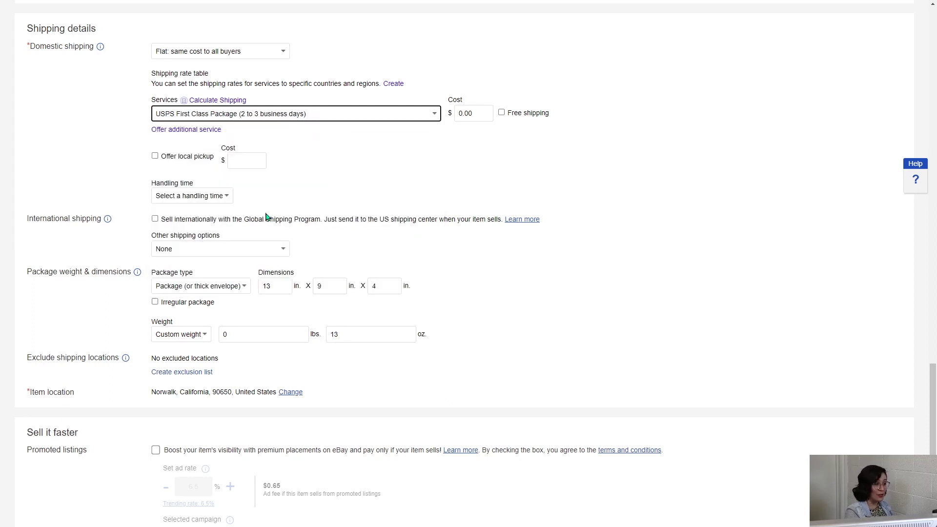
Calculate shipping rates for this package in the Shipping Calculator with Washington, D.C. as the domestic destination.
left_click(210, 100)
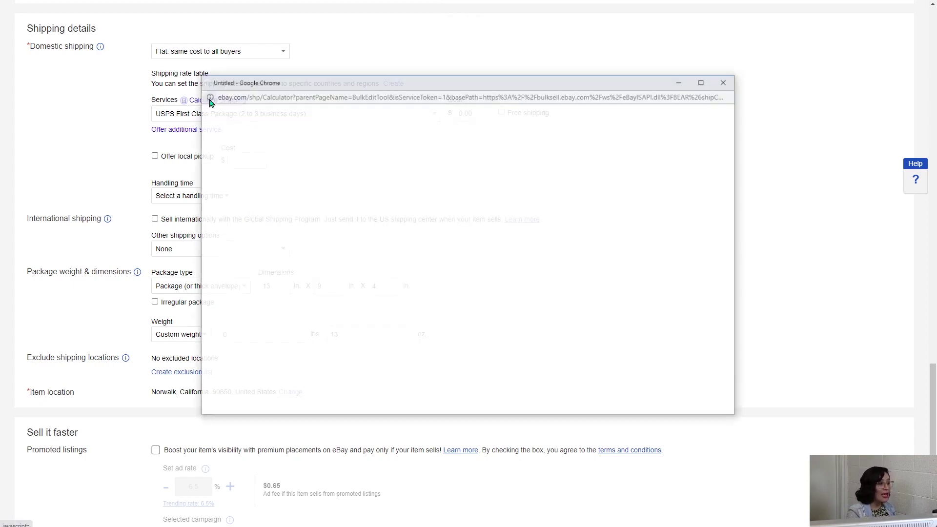
scroll(378, 293, "down", 3)
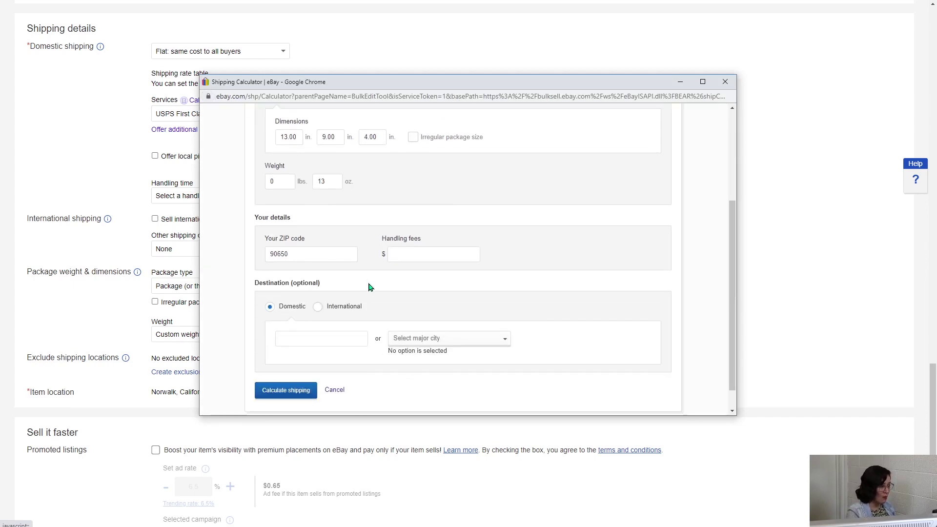
scroll(370, 283, "up", 2)
scroll(346, 249, "down", 1)
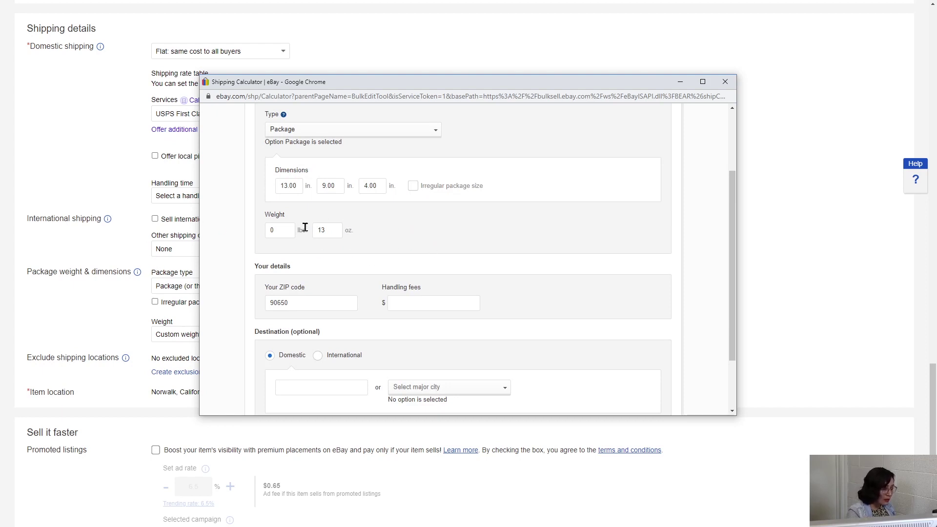
scroll(303, 230, "down", 2)
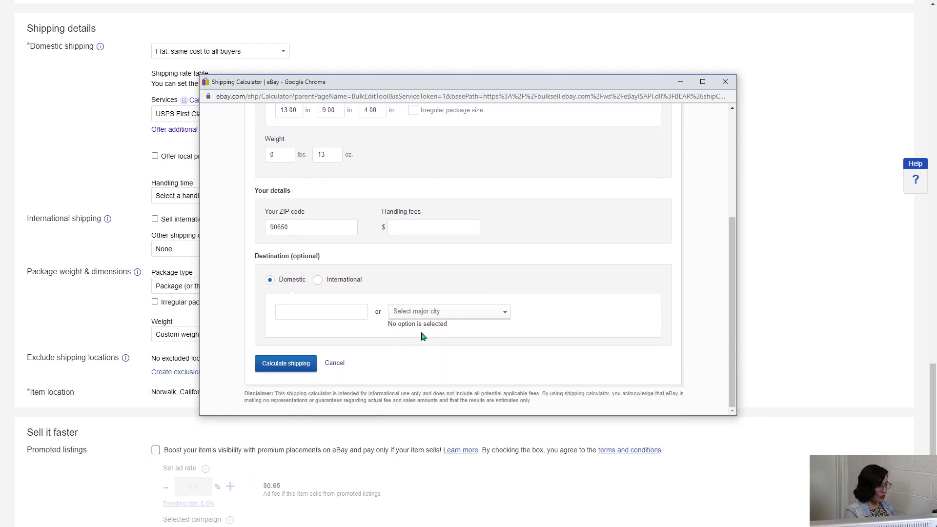
left_click(446, 314)
scroll(446, 349, "down", 4)
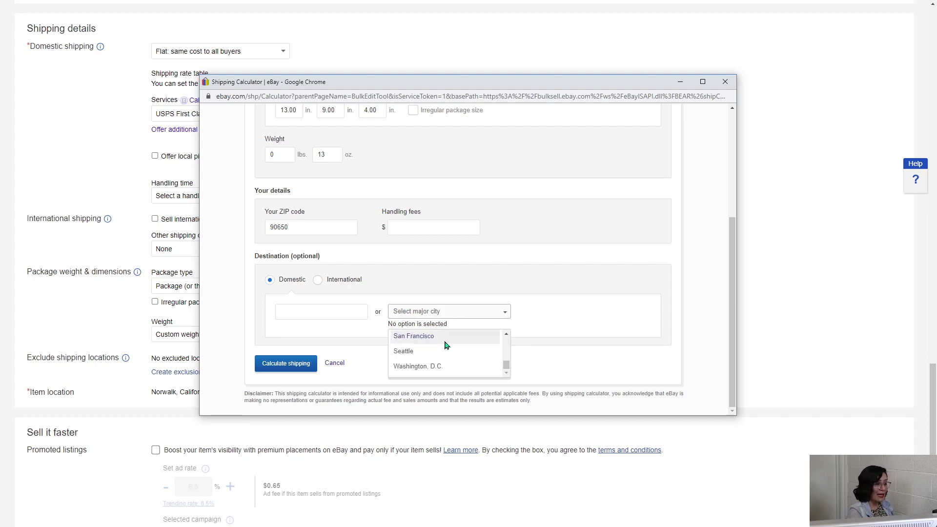
left_click(432, 366)
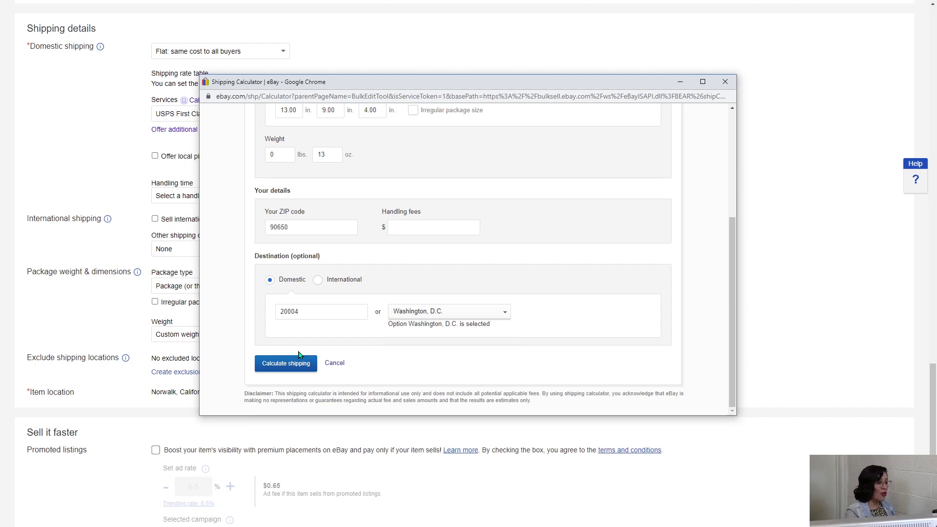
left_click(303, 367)
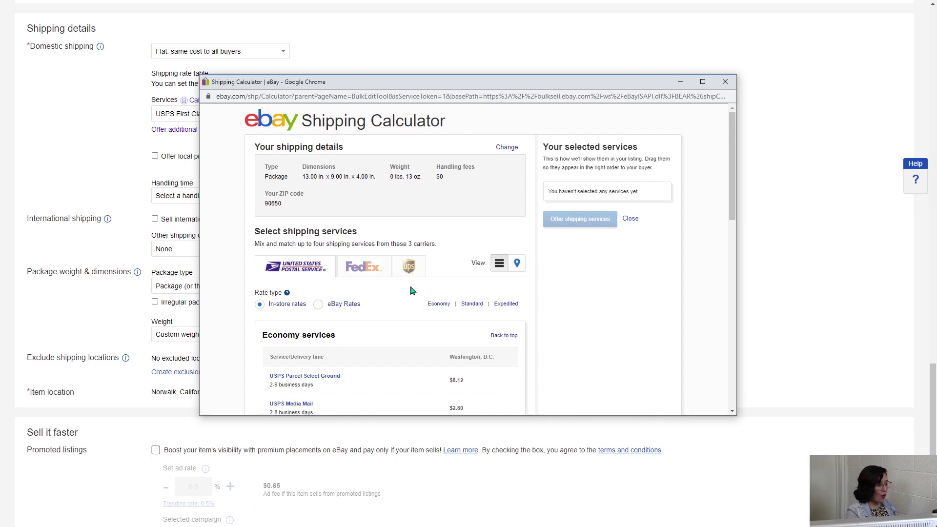
Examine the USPS in-store rates for economy, standard and expedited services to Washington, D.C.
scroll(417, 298, "down", 2)
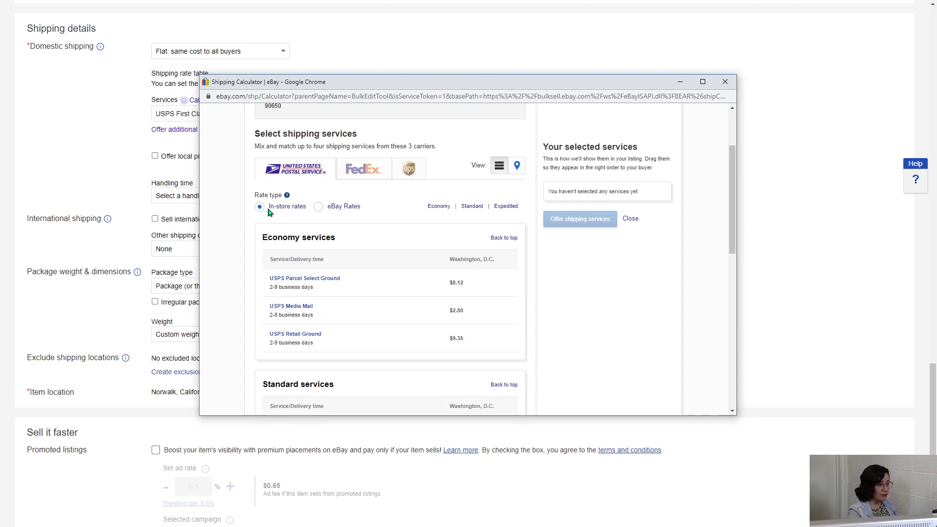
scroll(477, 247, "down", 5)
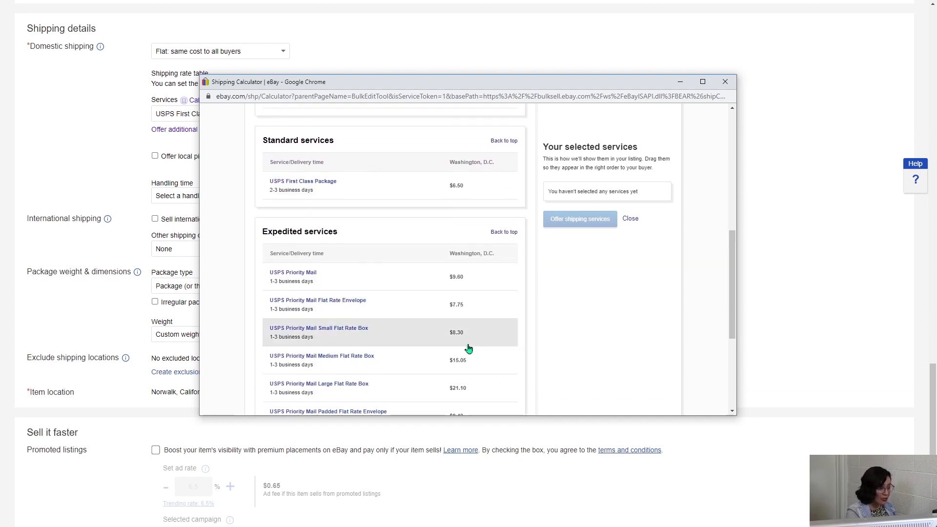
scroll(471, 337, "down", 2)
scroll(467, 313, "up", 5)
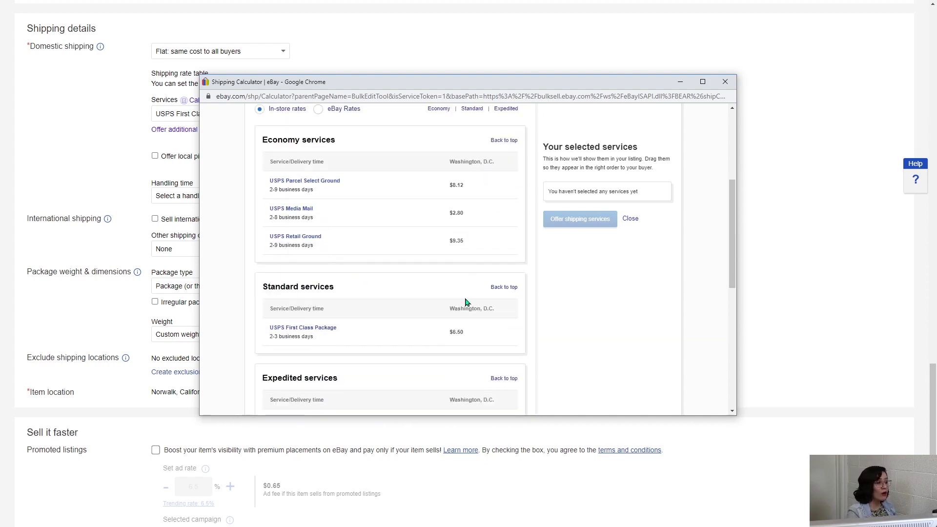
scroll(466, 303, "up", 3)
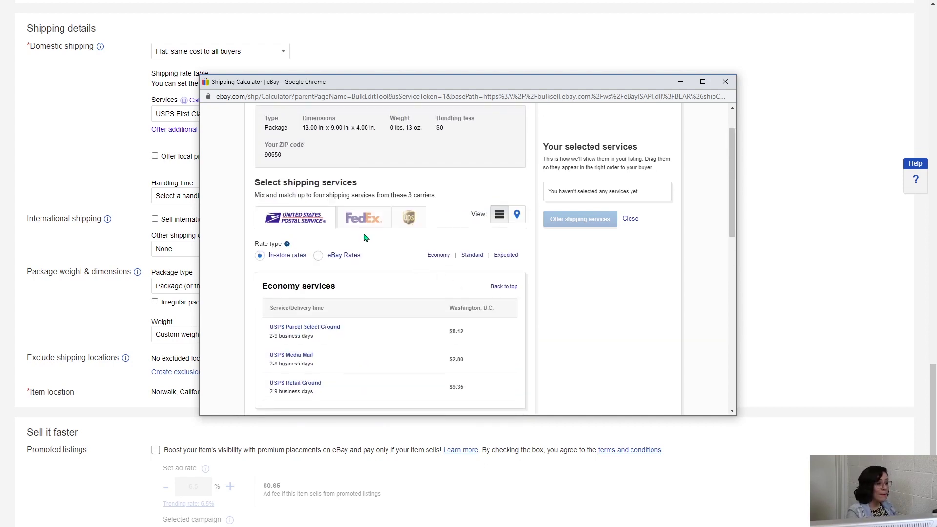
Switch the rate type to eBay Rates and compare the discounted USPS prices across the service levels.
left_click(317, 259)
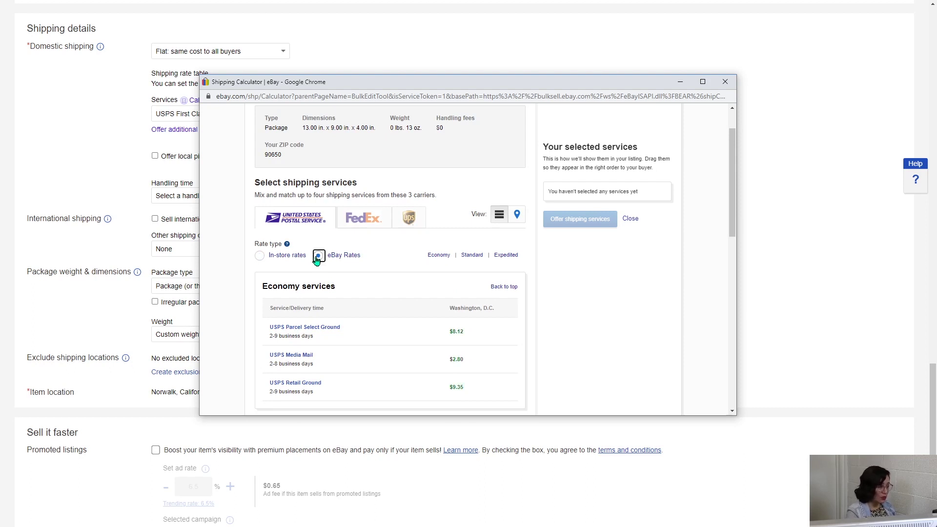
scroll(364, 254, "down", 4)
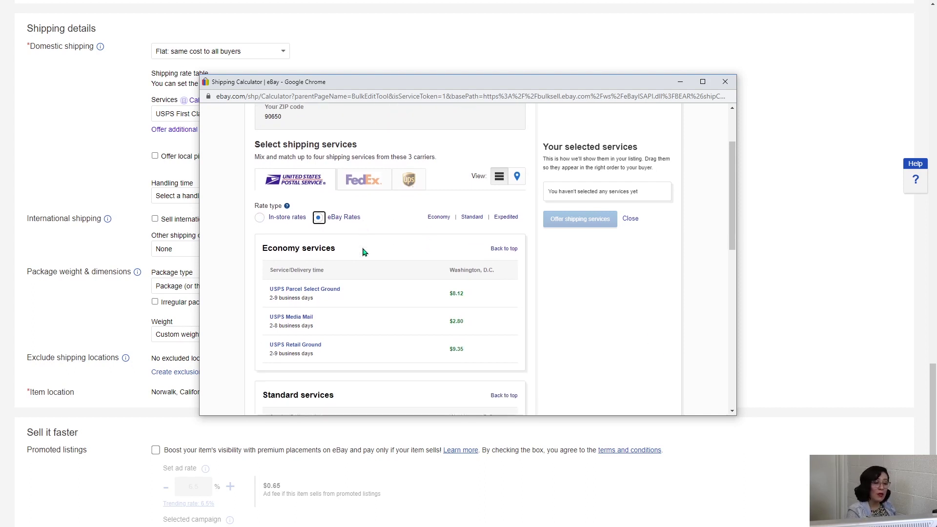
scroll(463, 254, "up", 1)
scroll(464, 253, "down", 3)
scroll(463, 254, "up", 4)
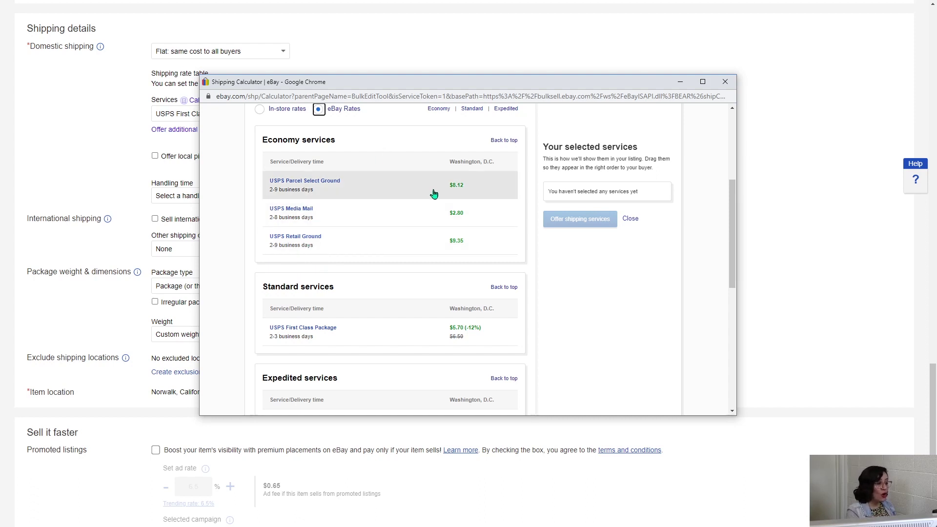
scroll(386, 161, "down", 4)
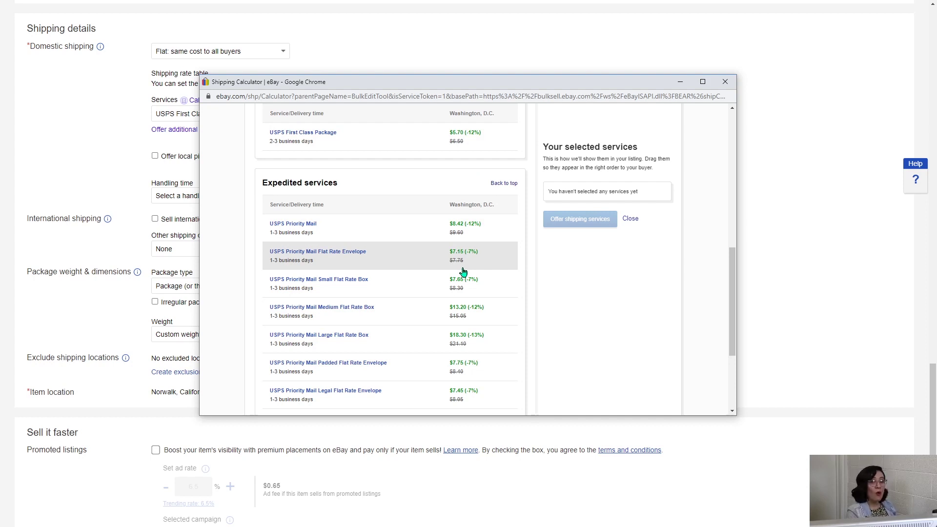
scroll(410, 222, "up", 2)
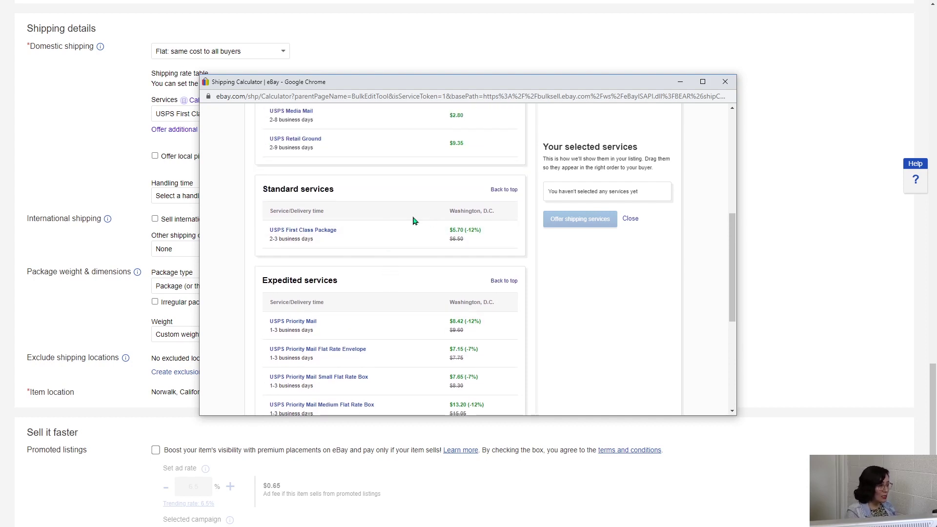
Minimize the Shipping Calculator window and set the USPS First Class Package cost to $6.50.
left_click_drag(476, 82, 501, 53)
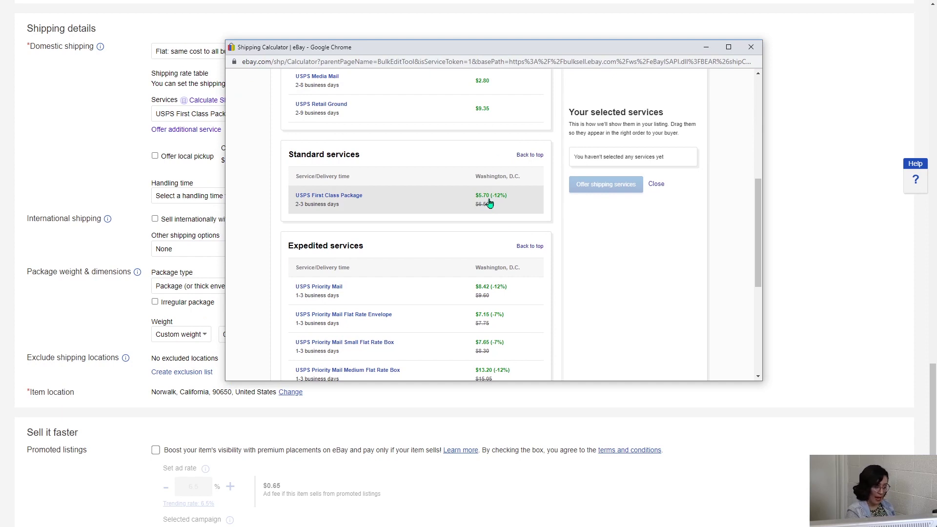
left_click(704, 50)
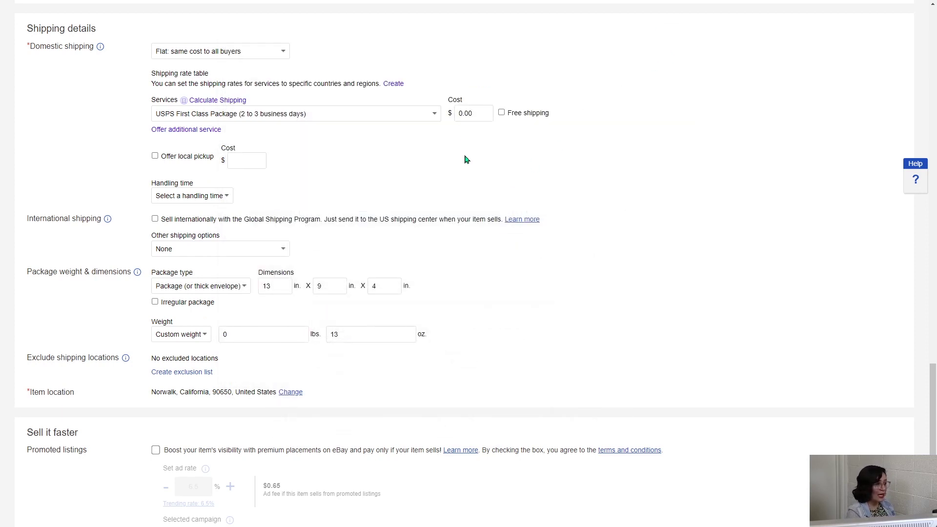
left_click(479, 113)
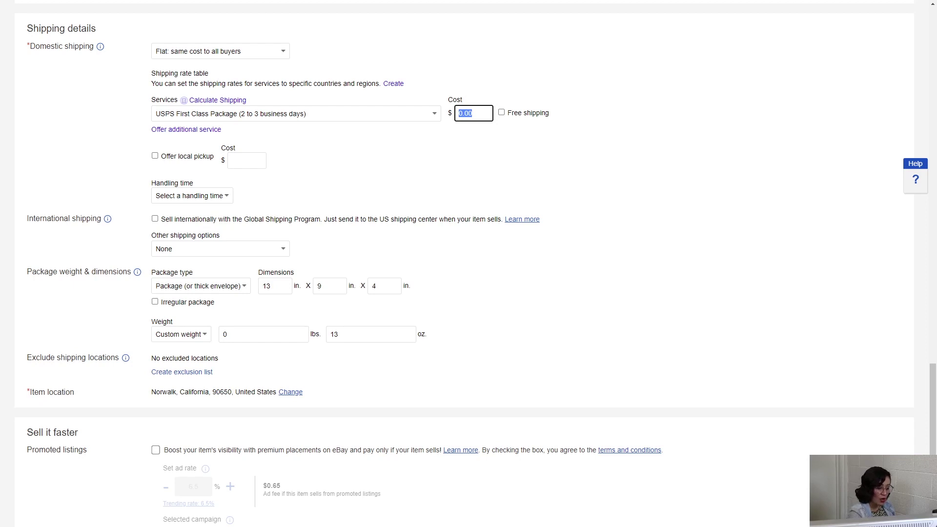
type("6.50")
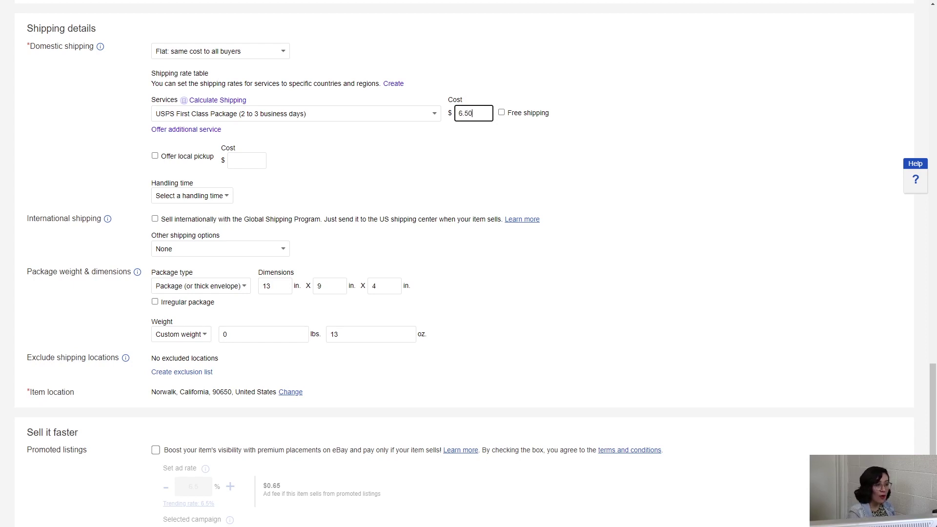
Switch the domestic shipping type to Calculated: Cost varies by buyer location.
left_click_drag(480, 111, 450, 115)
left_click(452, 171)
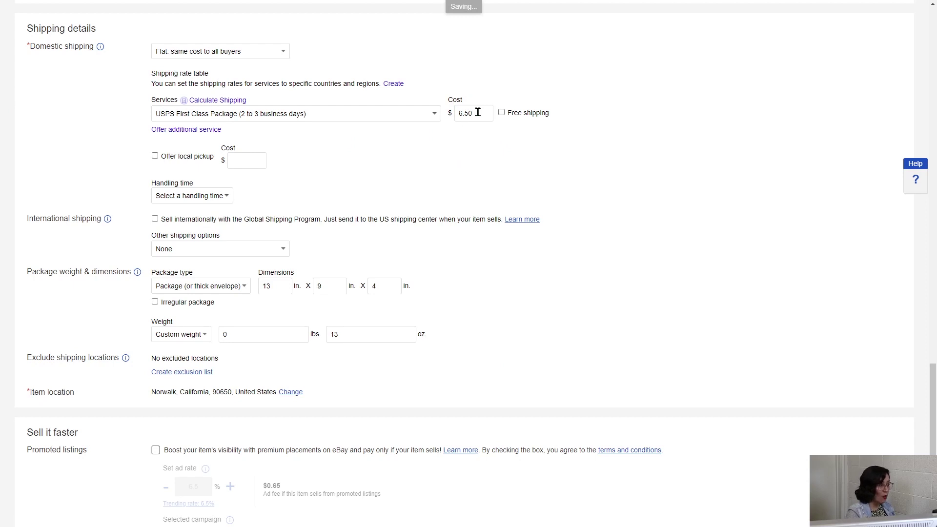
left_click(279, 51)
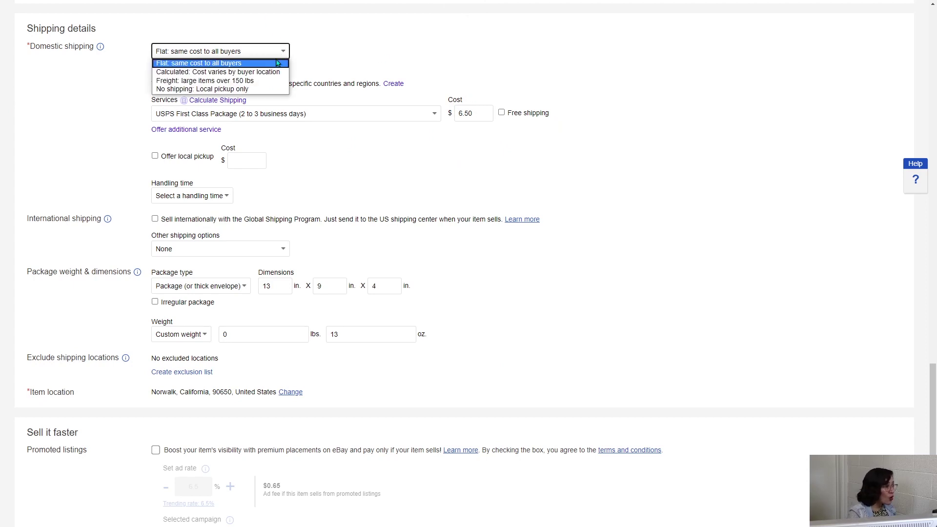
left_click(262, 73)
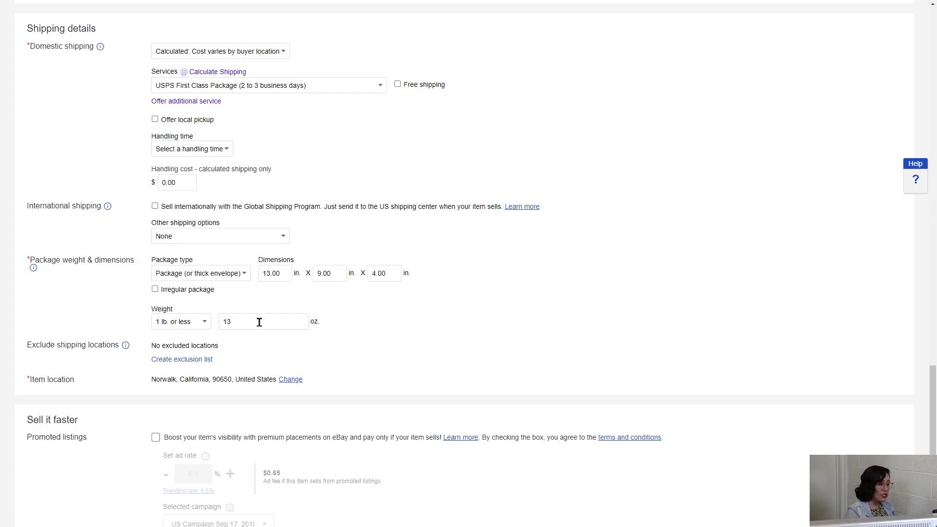
Switch the package weight to Custom weight and set it to 1 lb 0 oz.
left_click(203, 322)
left_click(190, 421)
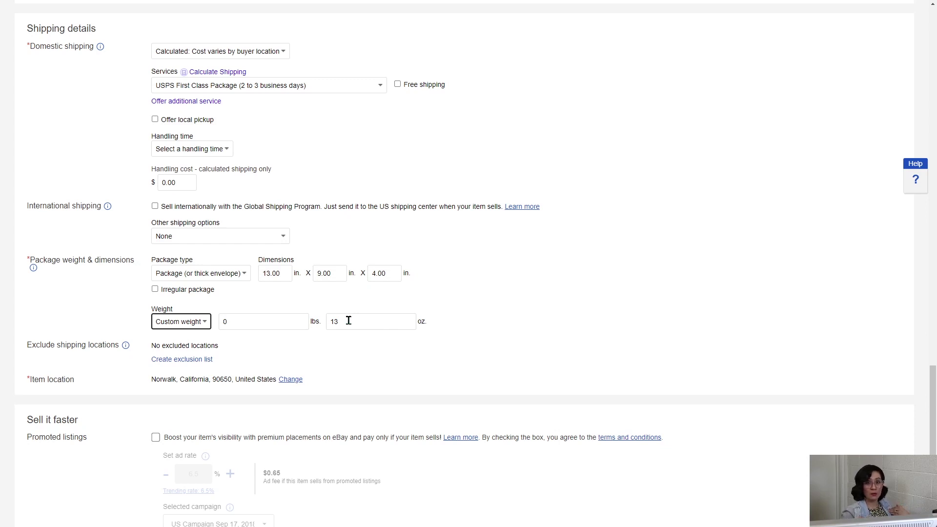
left_click_drag(349, 320, 313, 321)
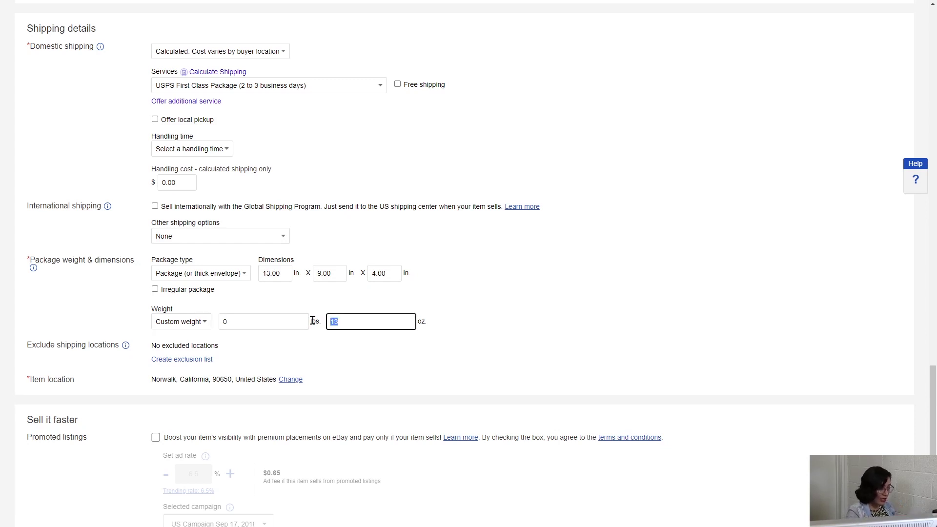
key("BackSpace")
left_click(231, 318)
type("1")
left_click(368, 317)
type("0")
left_click(511, 320)
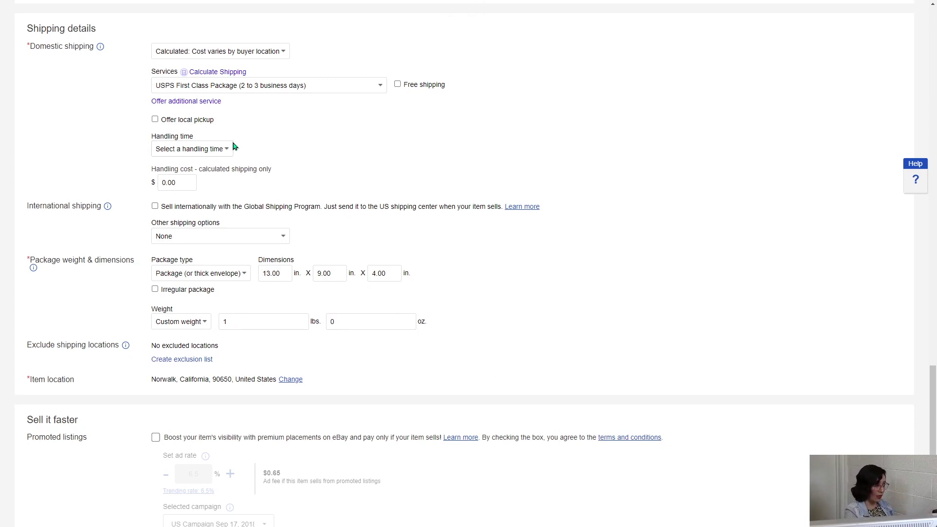
Return the domestic shipping type to Flat: same cost to all buyers.
left_click(238, 54)
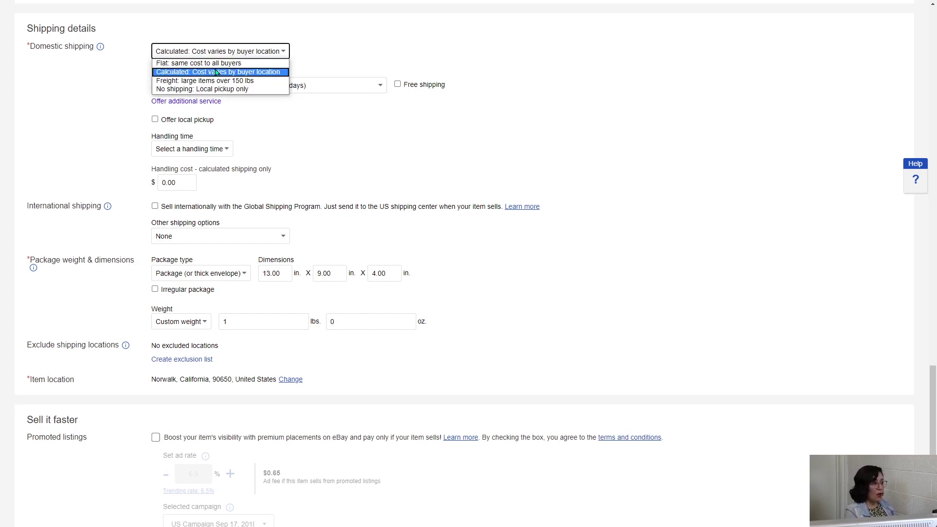
left_click(219, 63)
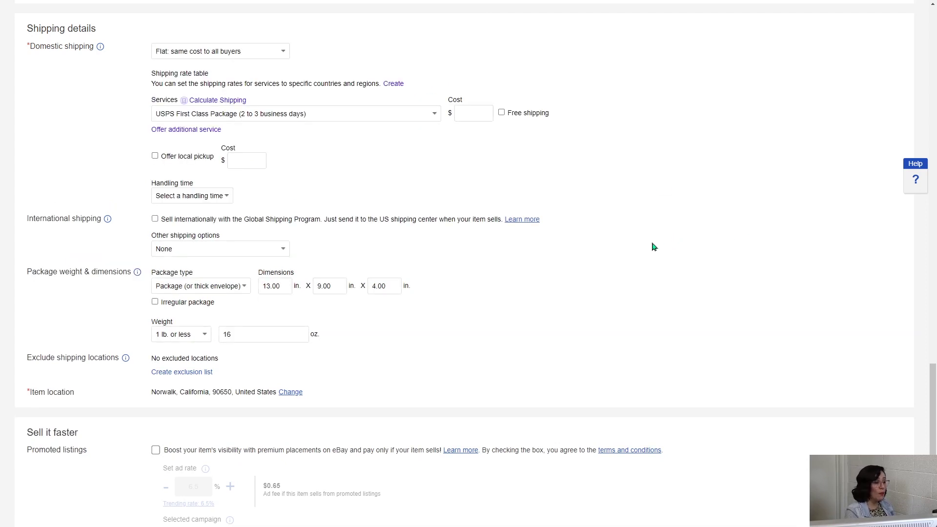
left_click(203, 335)
left_click(462, 342)
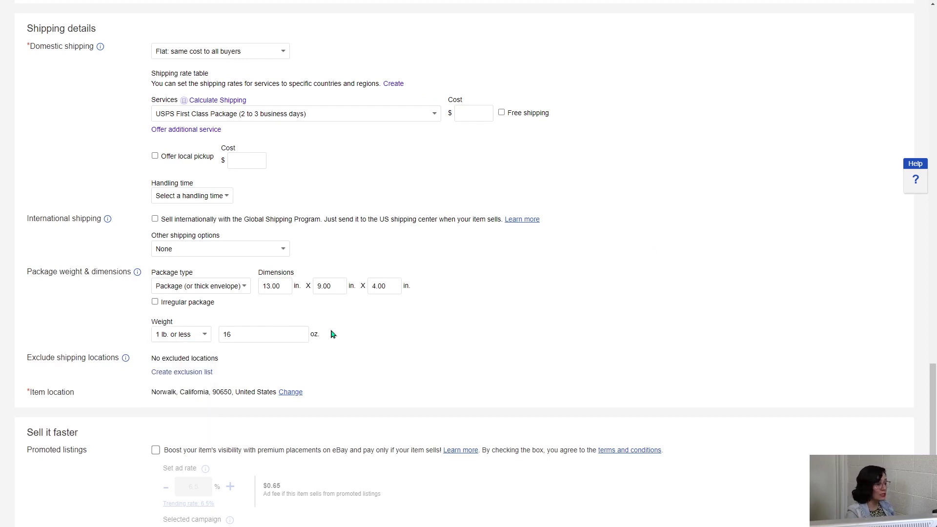
Set the package type to Letter, return it to Package (or thick envelope), and review the available types.
left_click(245, 289)
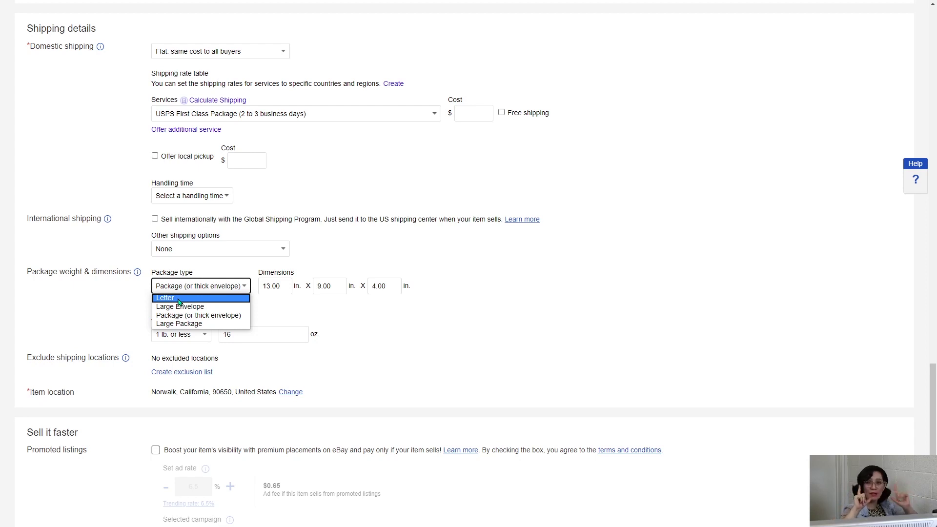
left_click(204, 299)
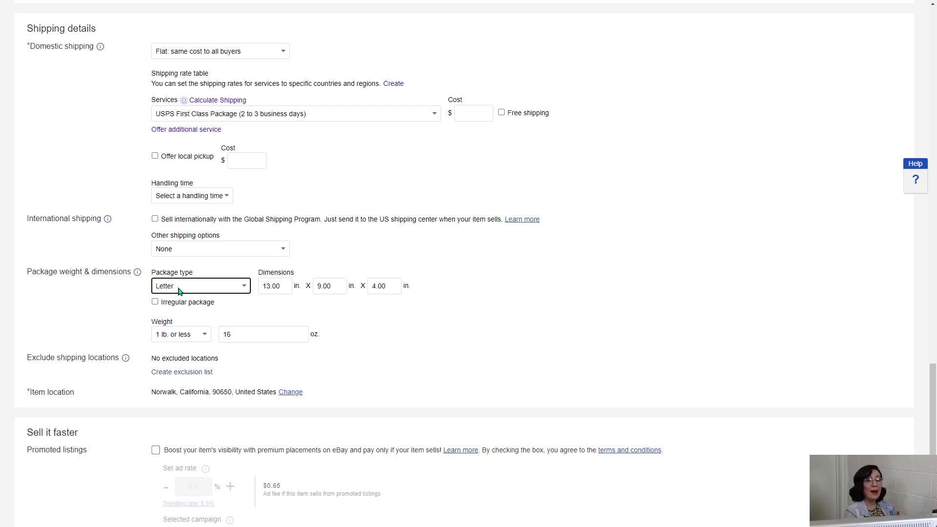
left_click(231, 286)
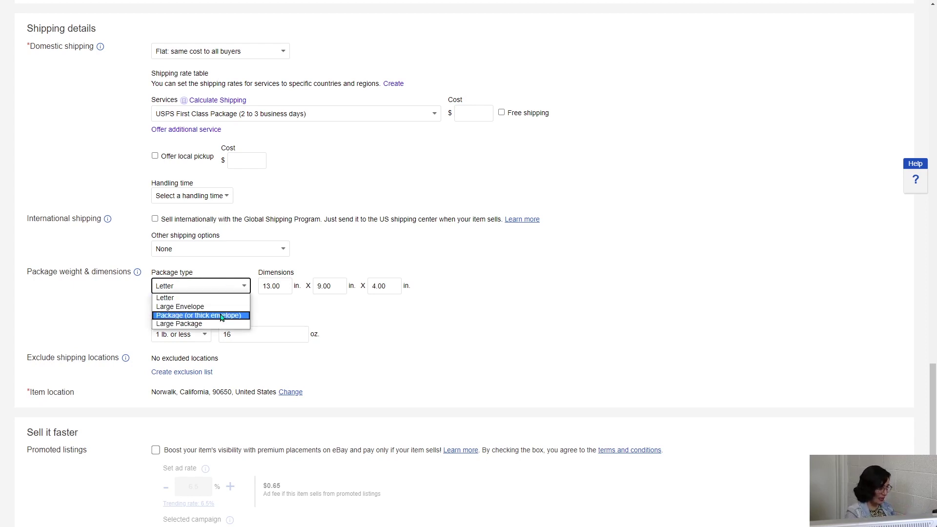
left_click(222, 317)
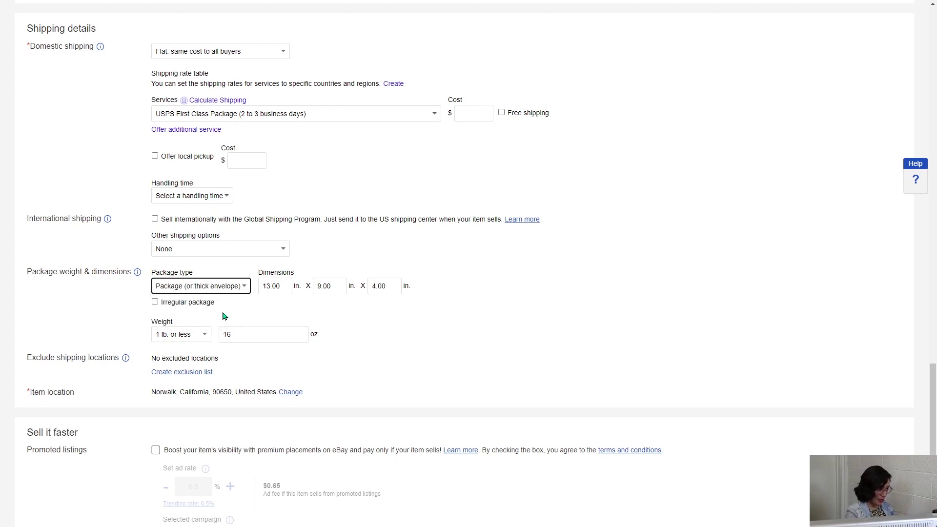
left_click(229, 287)
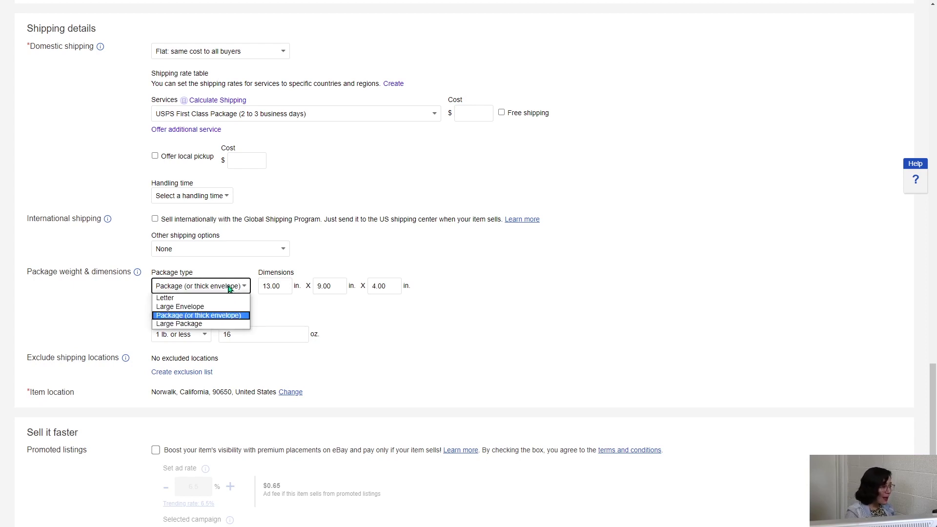
left_click(215, 321)
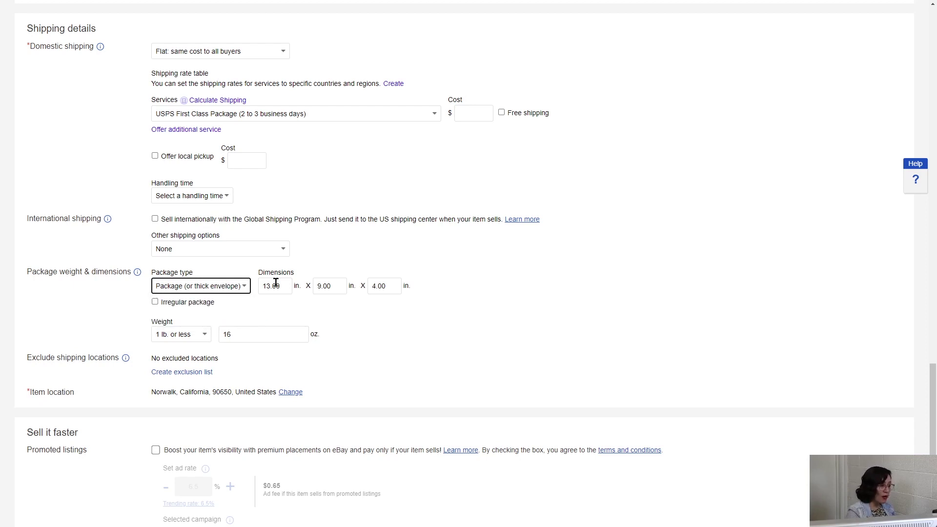
left_click(238, 289)
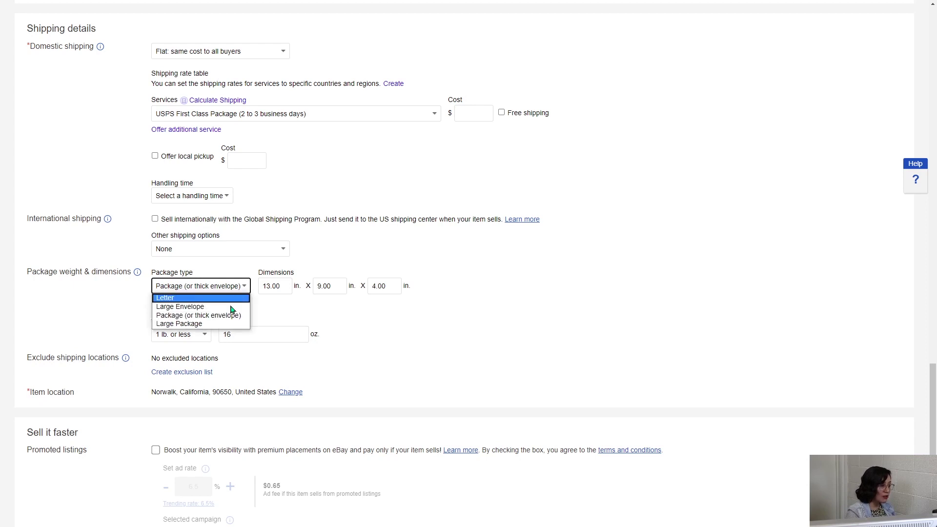
left_click(200, 317)
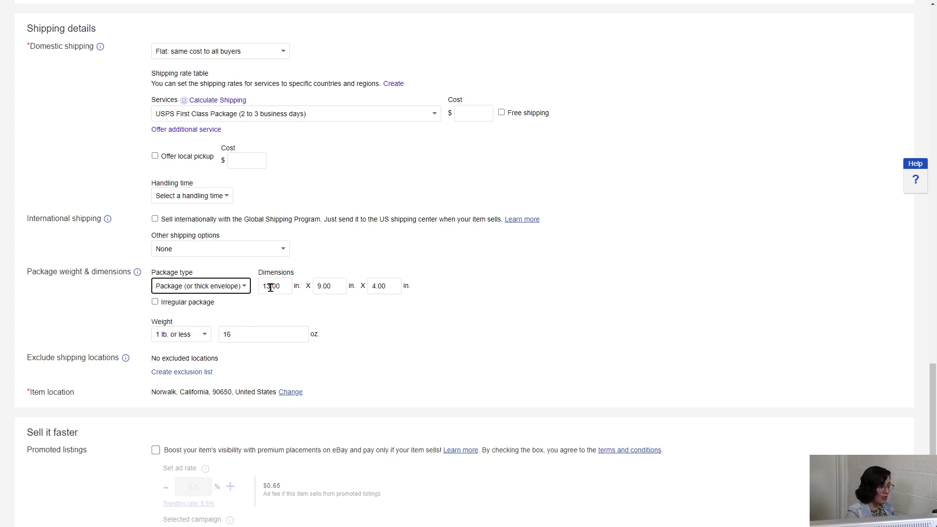
Set the package type to Large Package.
left_click(214, 291)
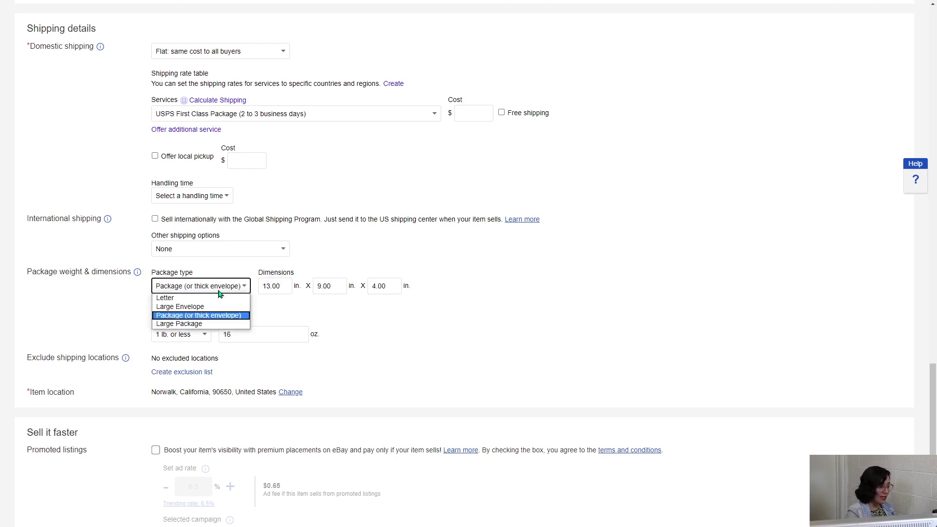
left_click_drag(285, 285, 265, 288)
left_click(244, 286)
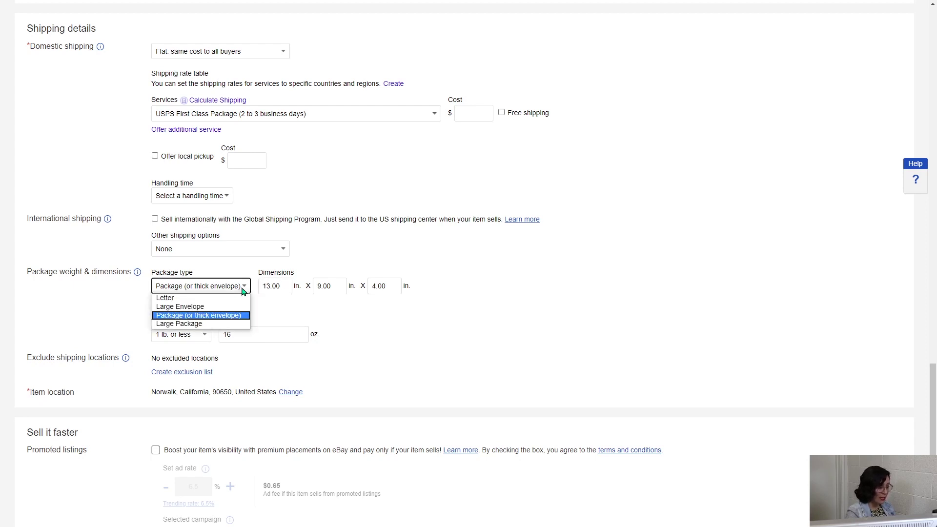
left_click(226, 325)
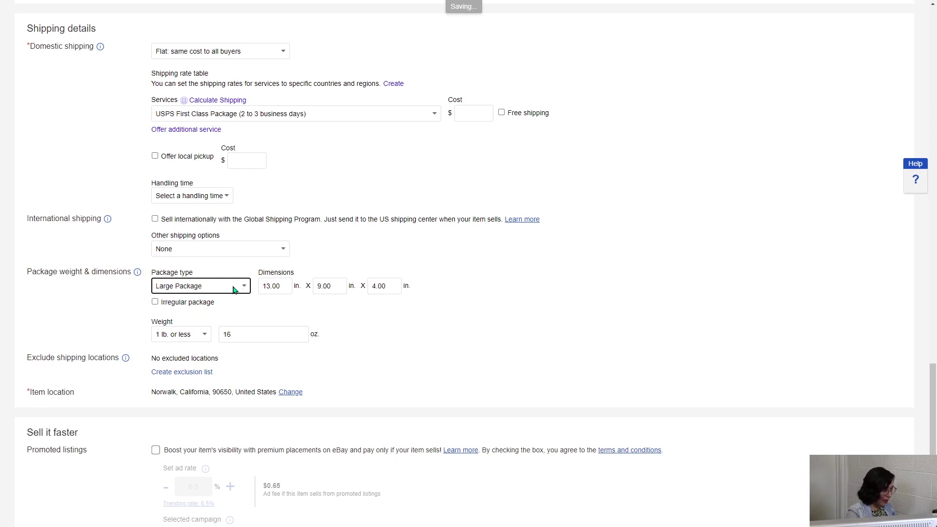
Switch the package weight to Custom weight and set it to 1 lb 5 oz.
left_click(204, 337)
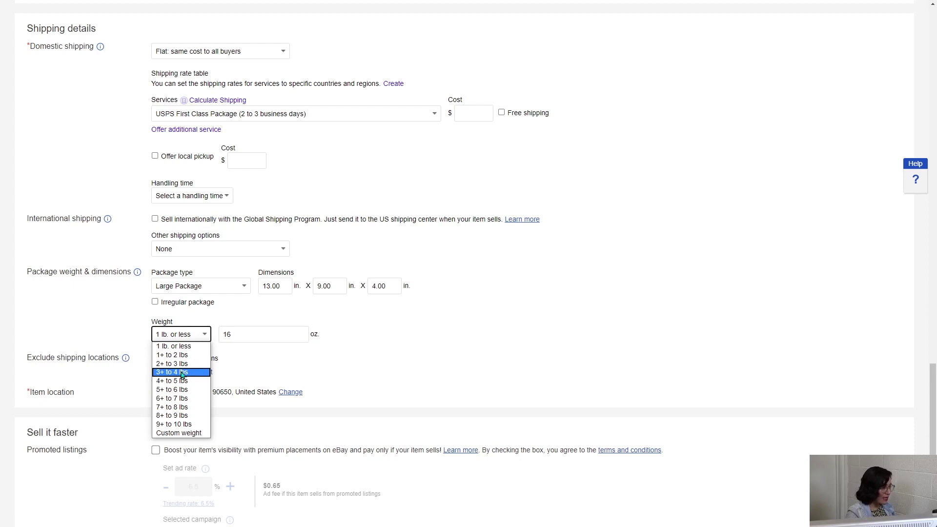
left_click(175, 434)
left_click(229, 328)
left_click(197, 336)
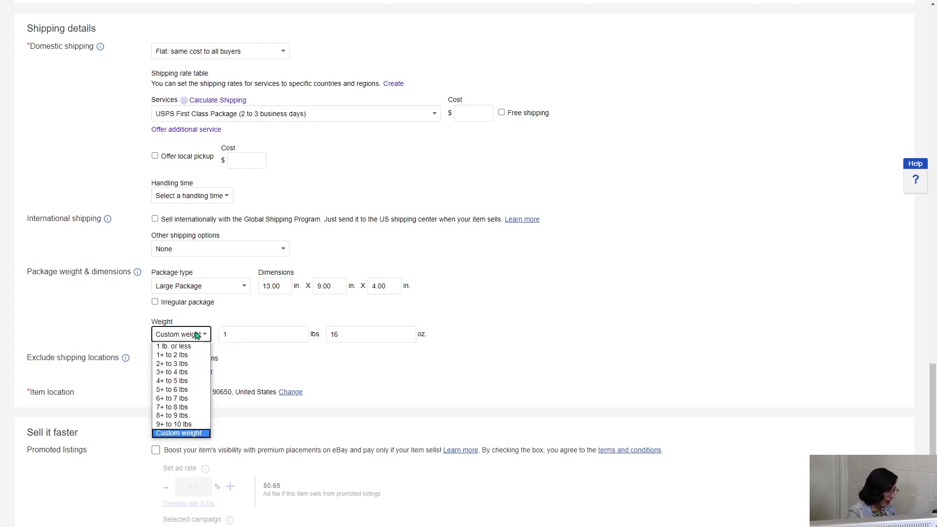
left_click(180, 435)
left_click(393, 334)
left_click(692, 355)
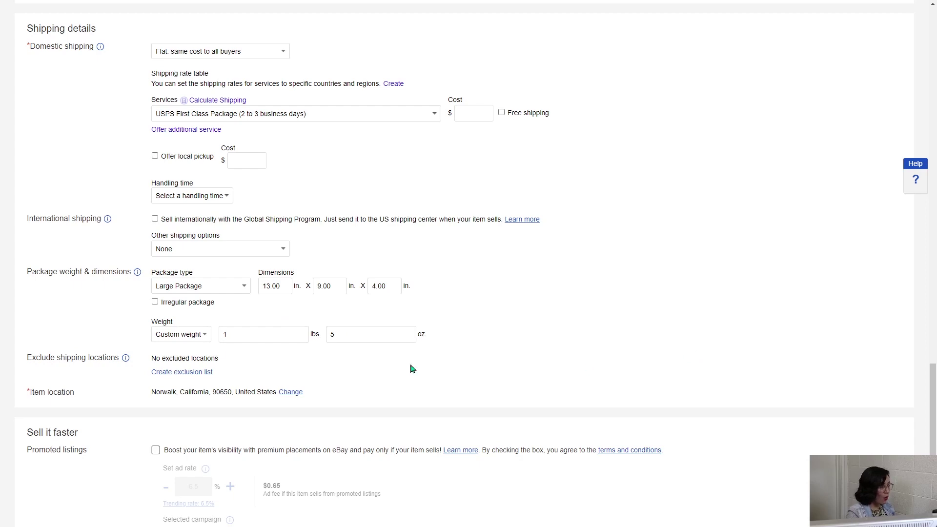
Calculate shipping rates for the 1 lb 5 oz large package in the Shipping Calculator, with Washington, D.C. as the domestic destination.
left_click(214, 101)
scroll(464, 215, "down", 3)
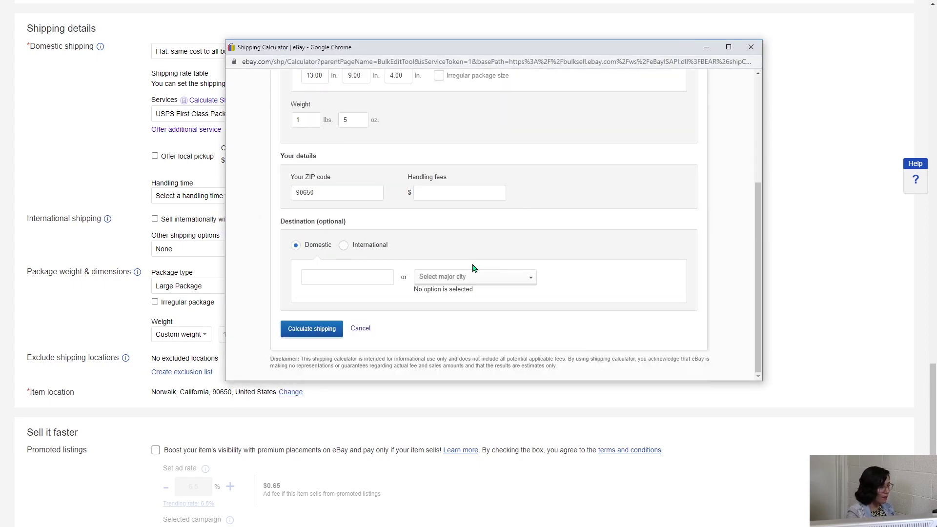
left_click(469, 276)
scroll(448, 322, "down", 5)
left_click(443, 332)
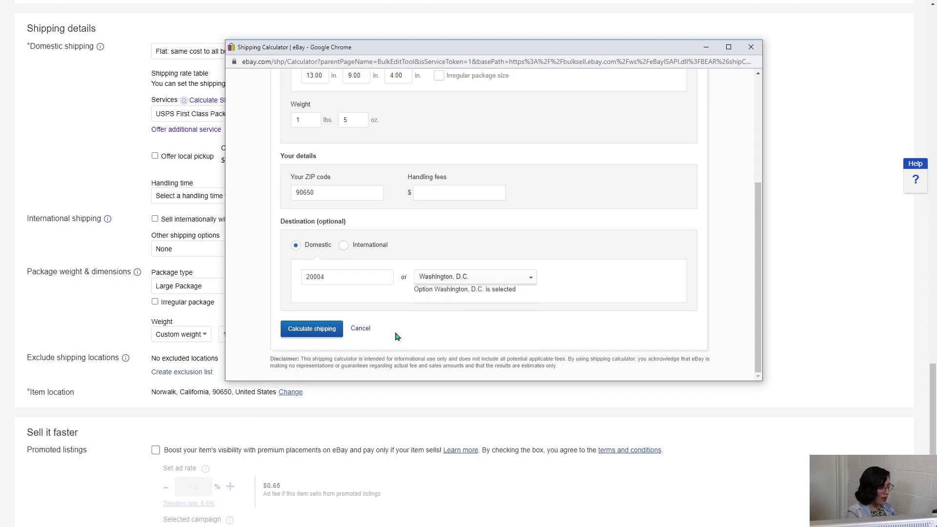
left_click(312, 329)
Switch the rate type to eBay Rates and compare USPS economy, Priority Mail and flat-rate prices for the 1 lb 5 oz package.
scroll(514, 279, "down", 3)
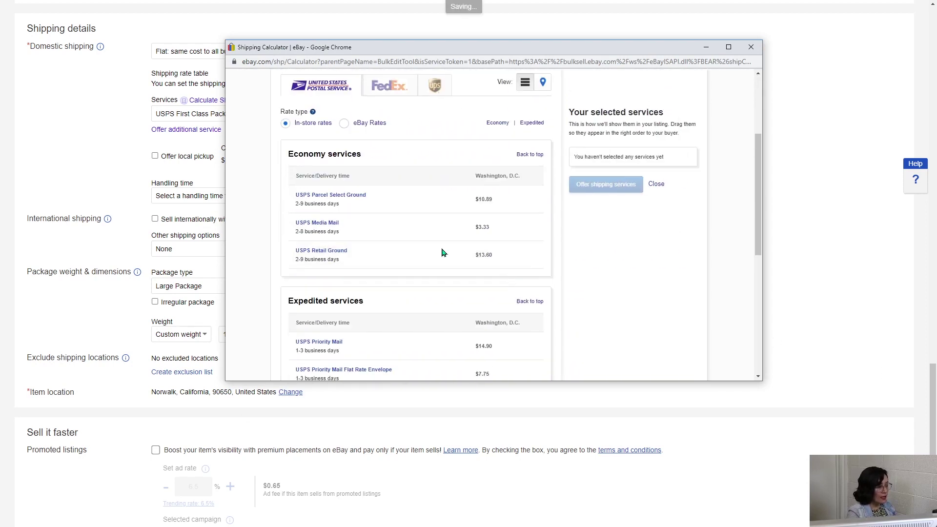
left_click(344, 123)
scroll(657, 236, "down", 1)
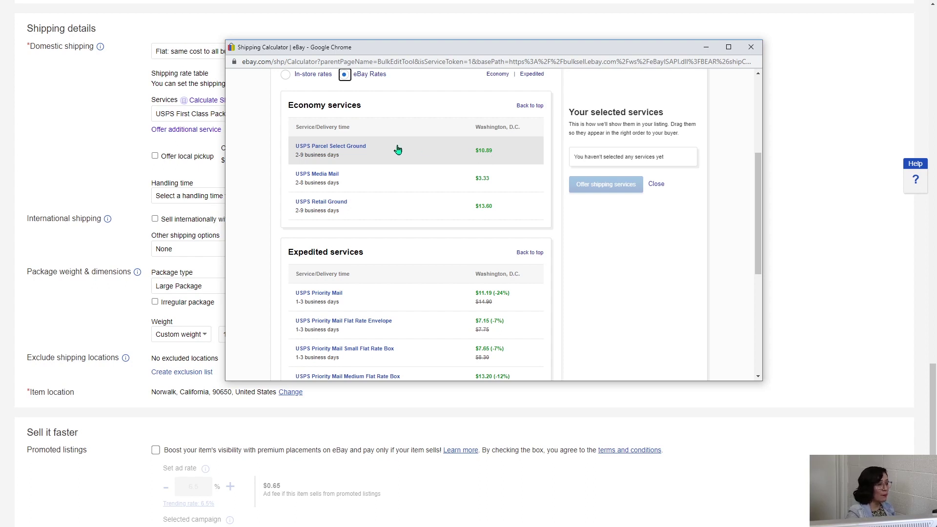
scroll(400, 150, "down", 2)
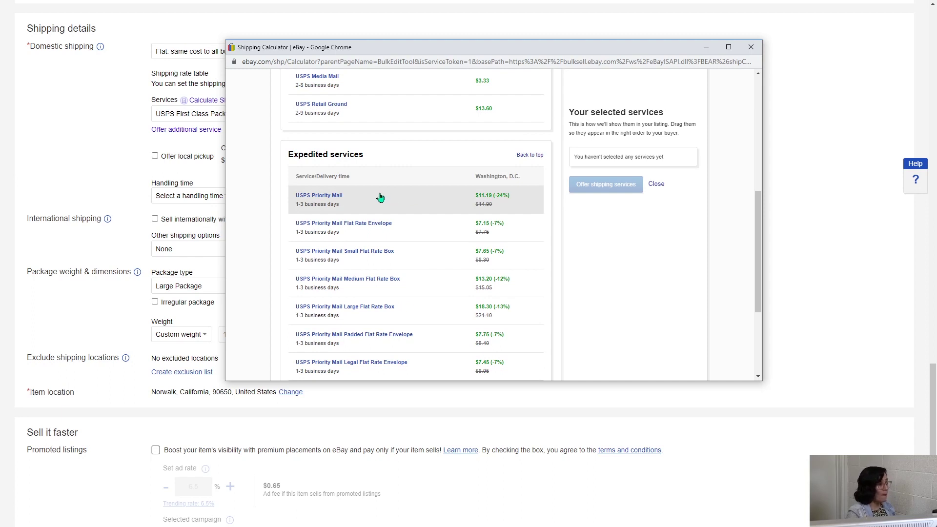
scroll(486, 204, "up", 1)
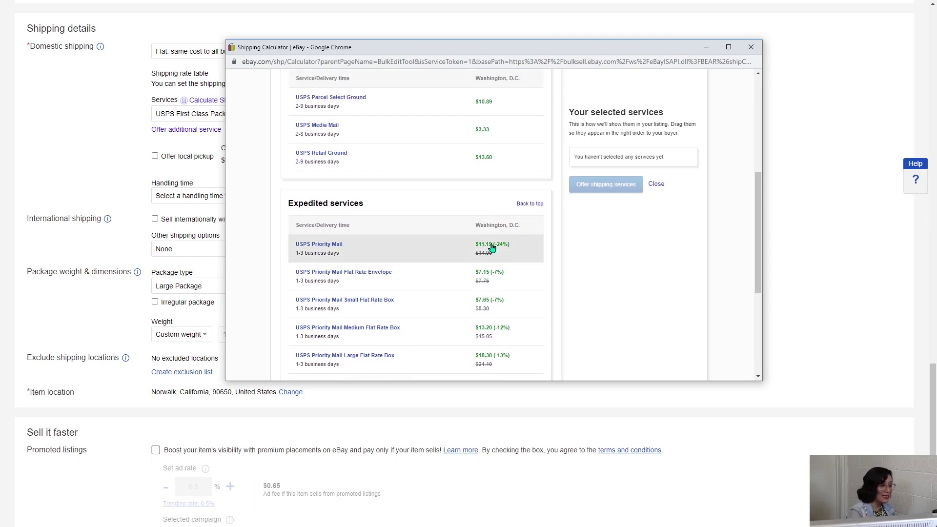
scroll(490, 207, "down", 1)
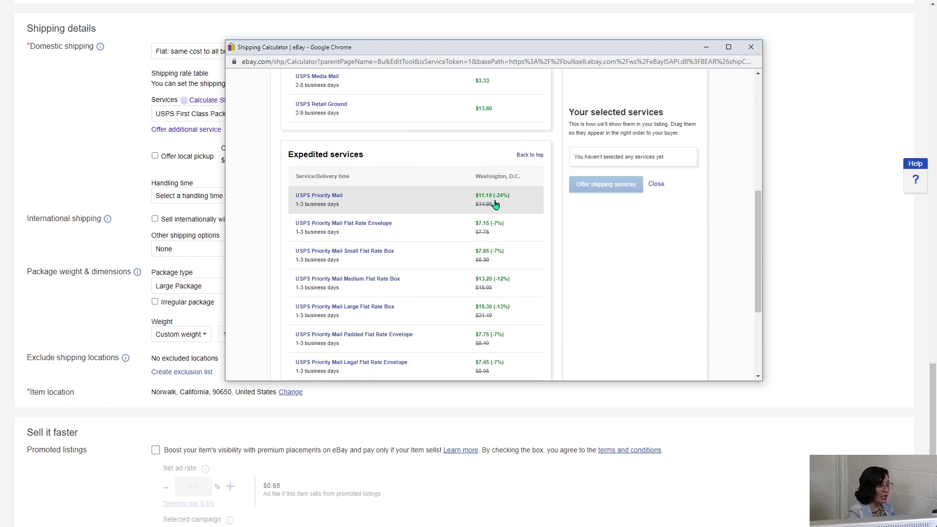
scroll(491, 205, "down", 1)
scroll(490, 206, "down", 1)
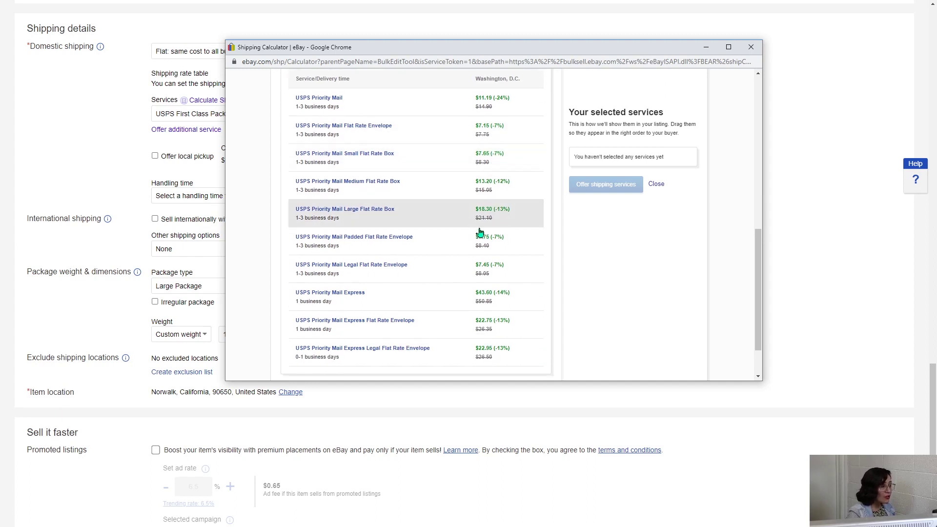
scroll(383, 269, "down", 1)
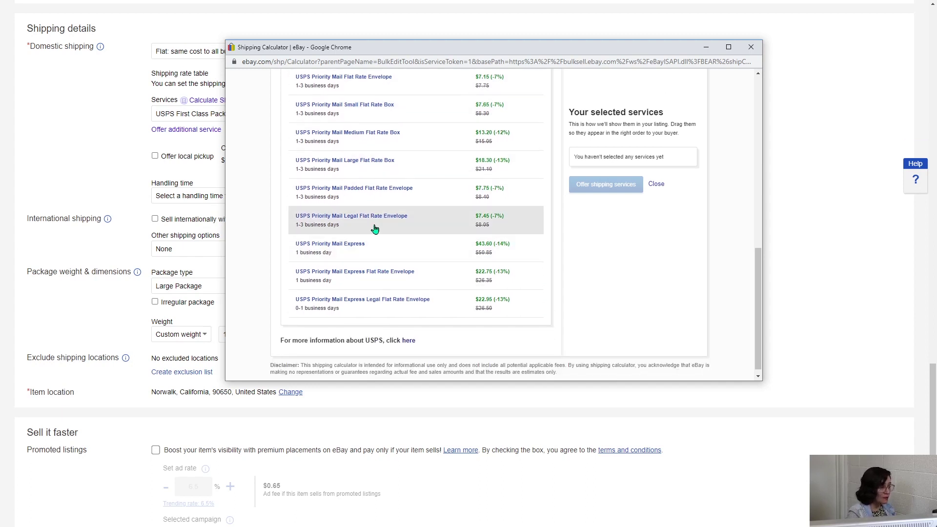
scroll(342, 120, "up", 1)
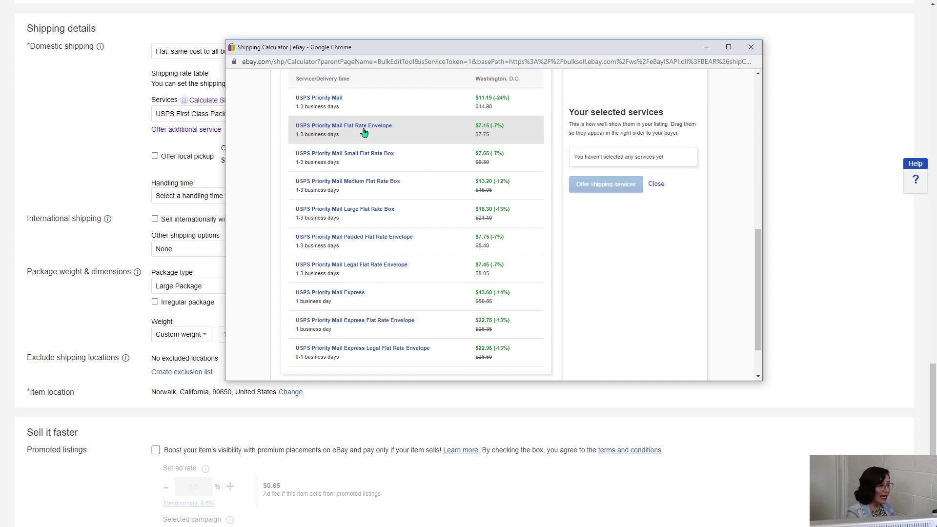
scroll(364, 130, "up", 2)
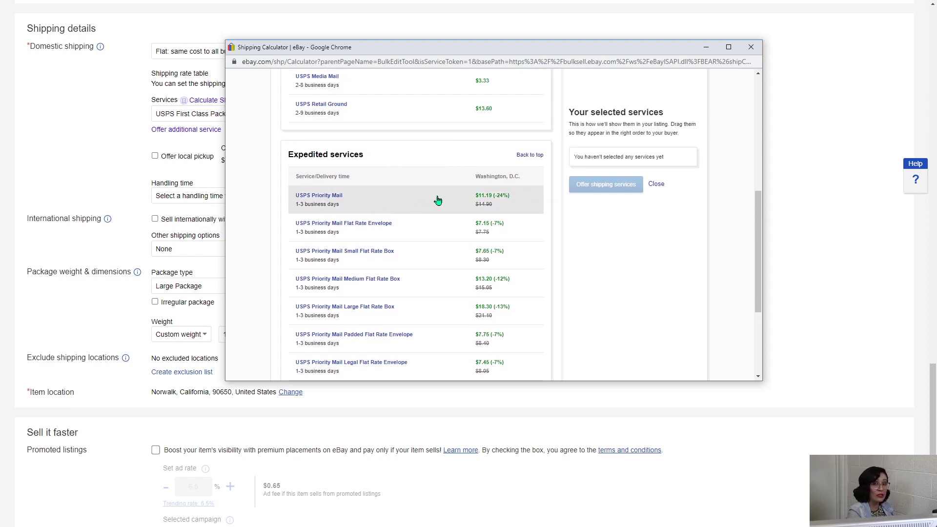
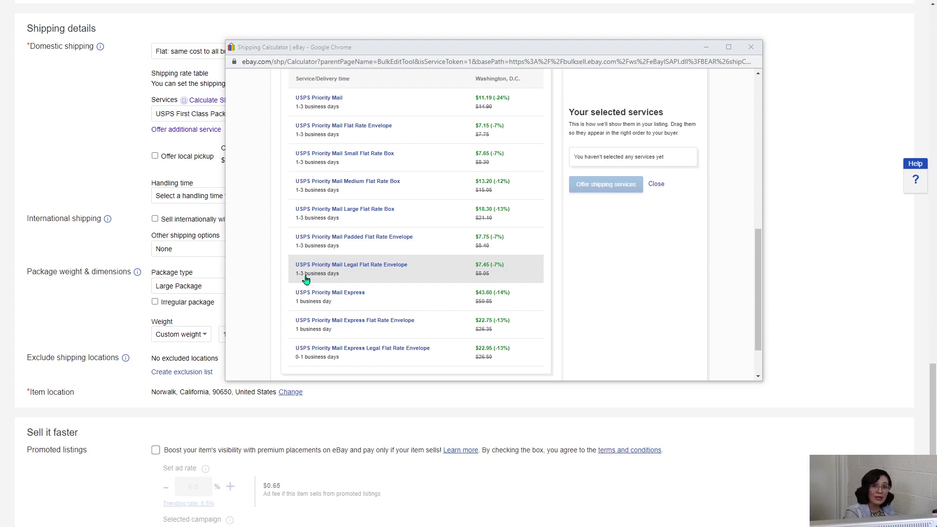
Review the USPS economy and expedited eBay Rates once more and close the Shipping Calculator.
scroll(423, 271, "up", 8)
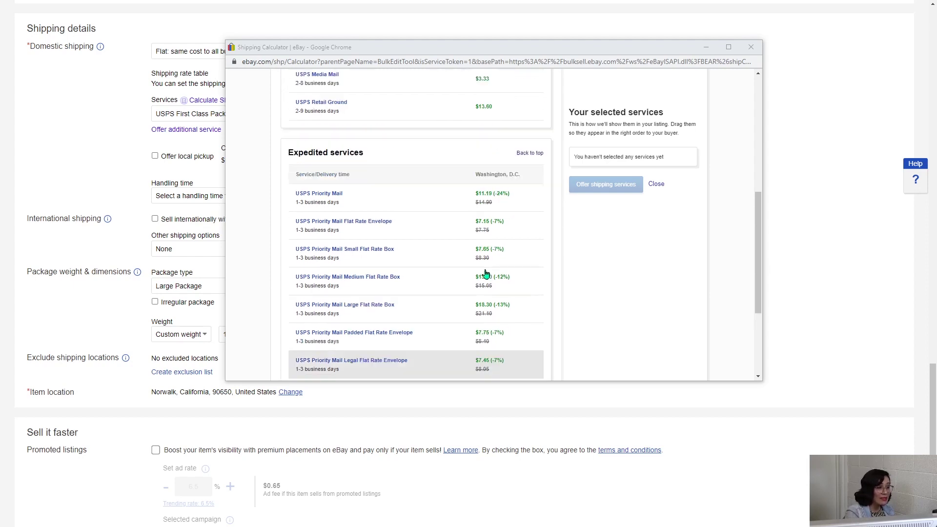
scroll(443, 283, "down", 2)
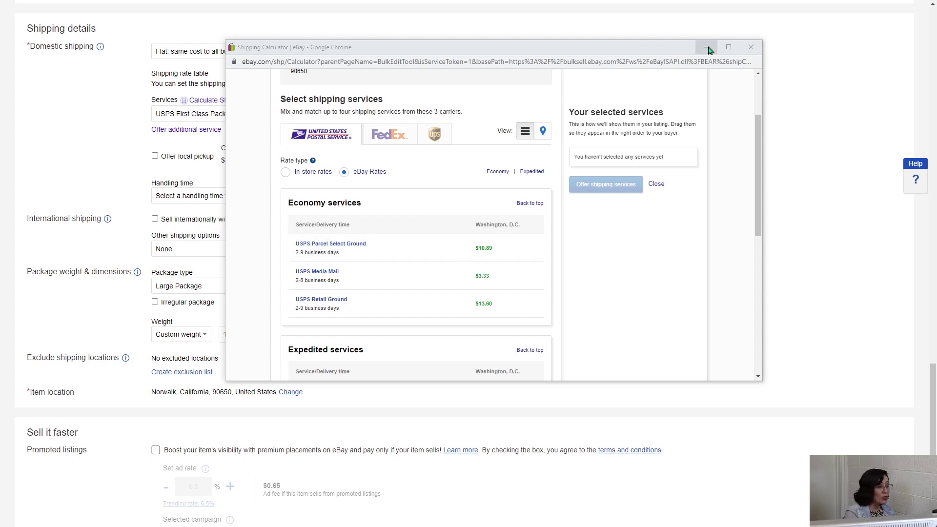
left_click(751, 47)
Set the flat domestic service to USPS Priority Mail Legal Flat Rate Envelope with a cost of $8.
left_click(277, 112)
scroll(257, 197, "down", 5)
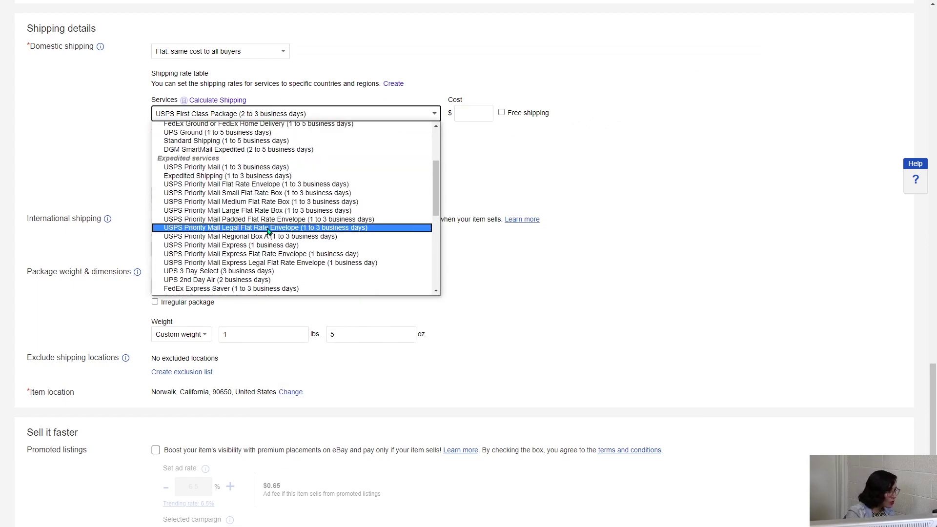
left_click(268, 230)
left_click(469, 114)
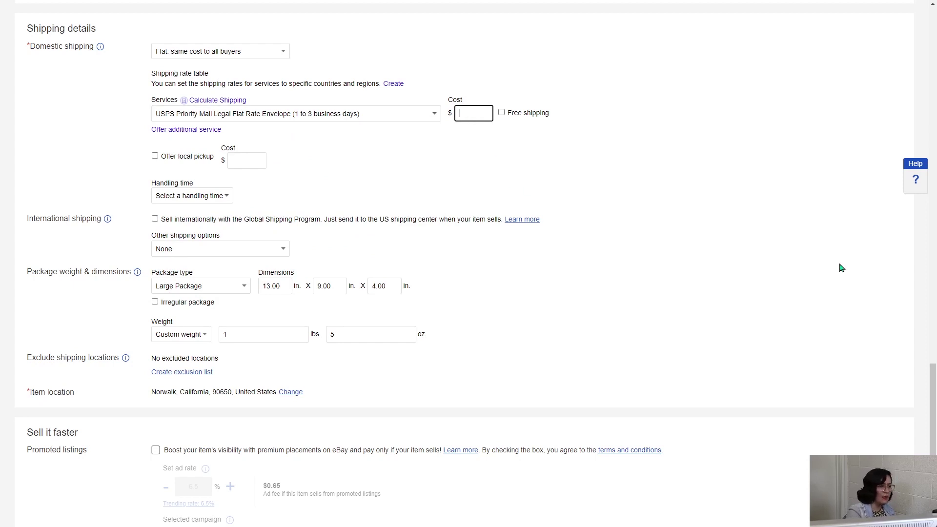
type("8")
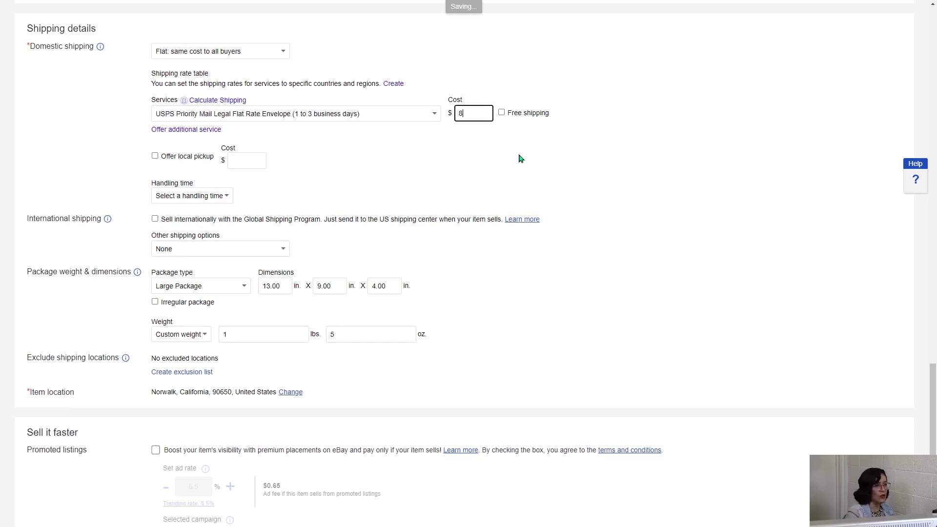
left_click(558, 173)
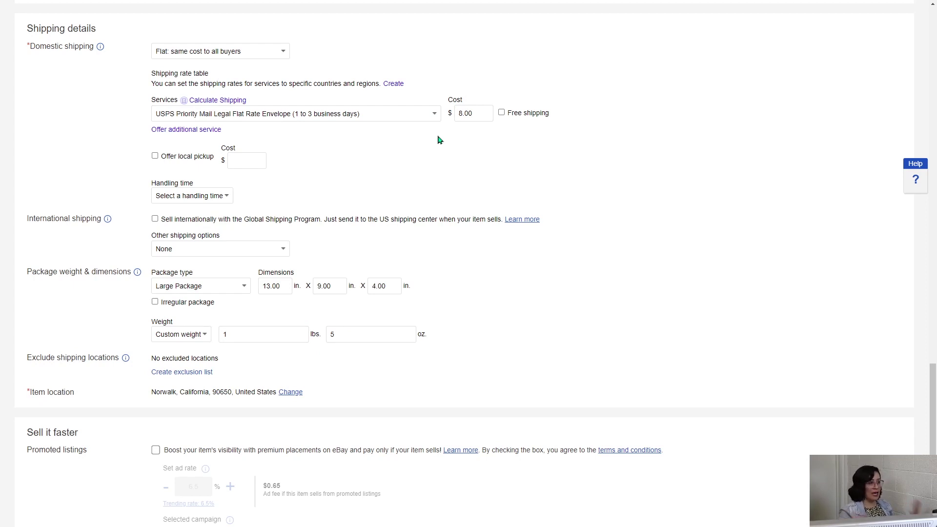
Set the pounds value of the custom package weight to 2.
left_click(358, 336)
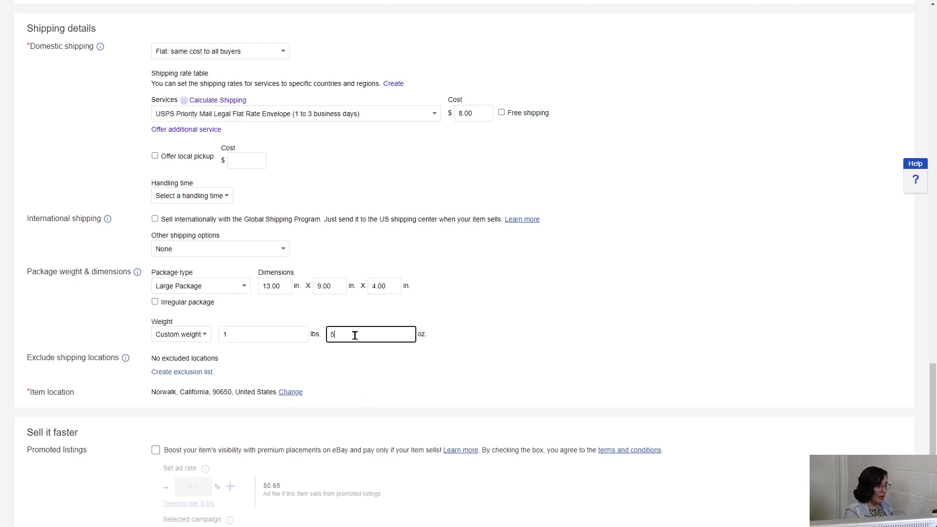
left_click_drag(360, 336, 147, 318)
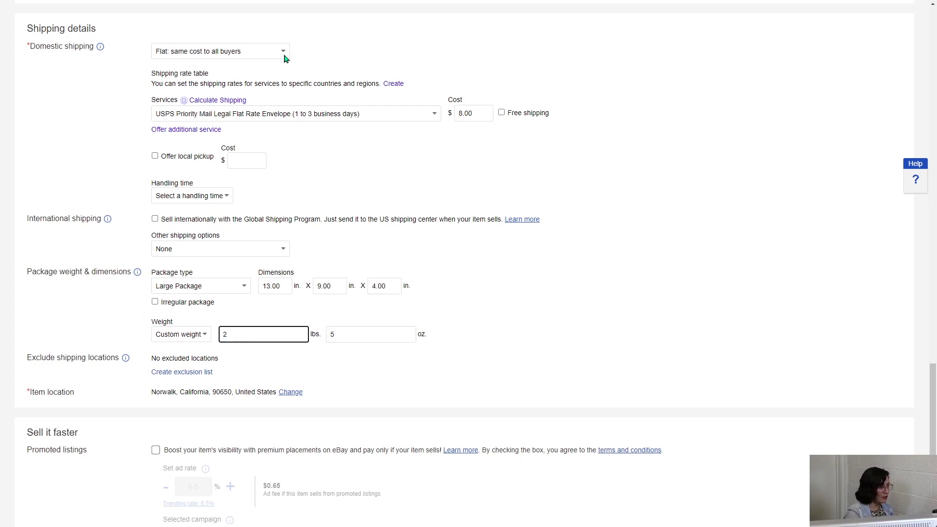
type("2")
Calculate shipping rates for the 2 lb 5 oz package in the Shipping Calculator, with Washington, D.C. as the domestic destination.
left_click(241, 100)
scroll(488, 302, "down", 3)
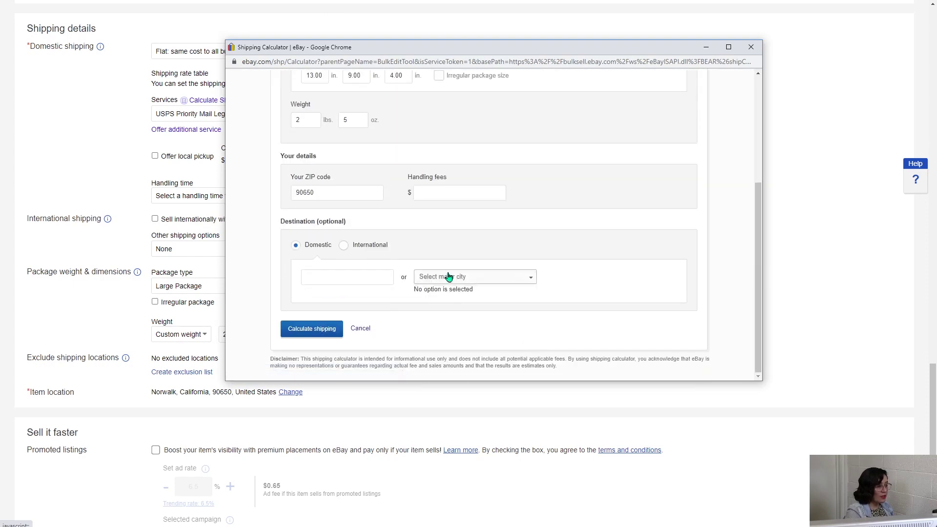
left_click(461, 281)
left_click(446, 329)
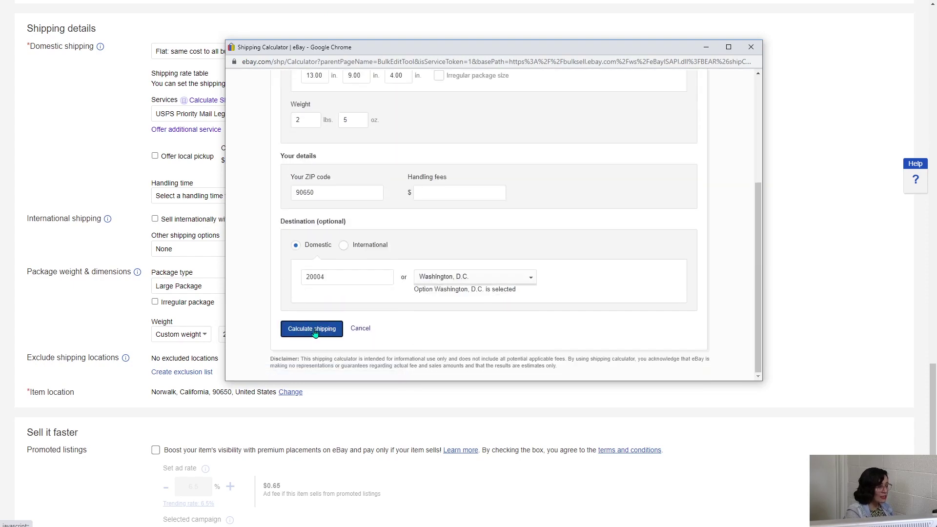
left_click(313, 329)
Switch the rate type to eBay Rates and review the USPS economy and expedited prices for the 2 lb 5 oz package.
scroll(546, 268, "down", 2)
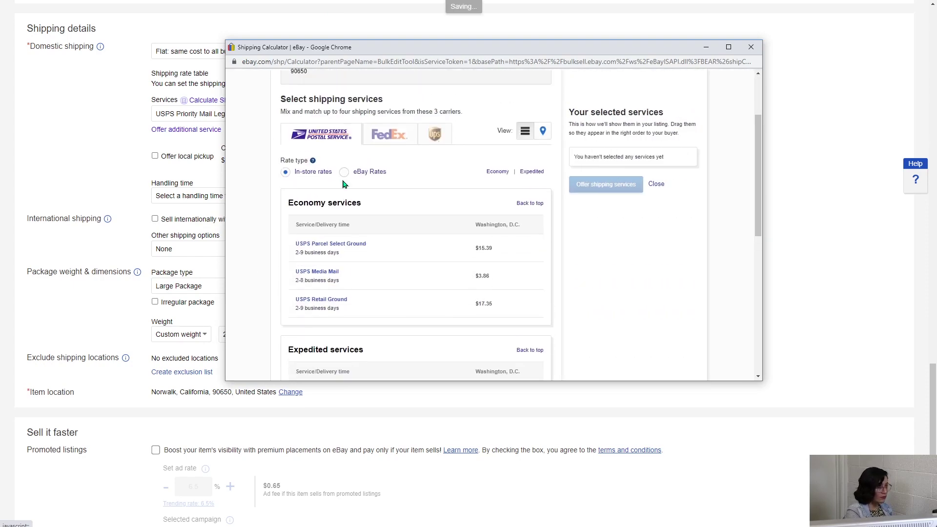
left_click(344, 171)
scroll(460, 211, "down", 2)
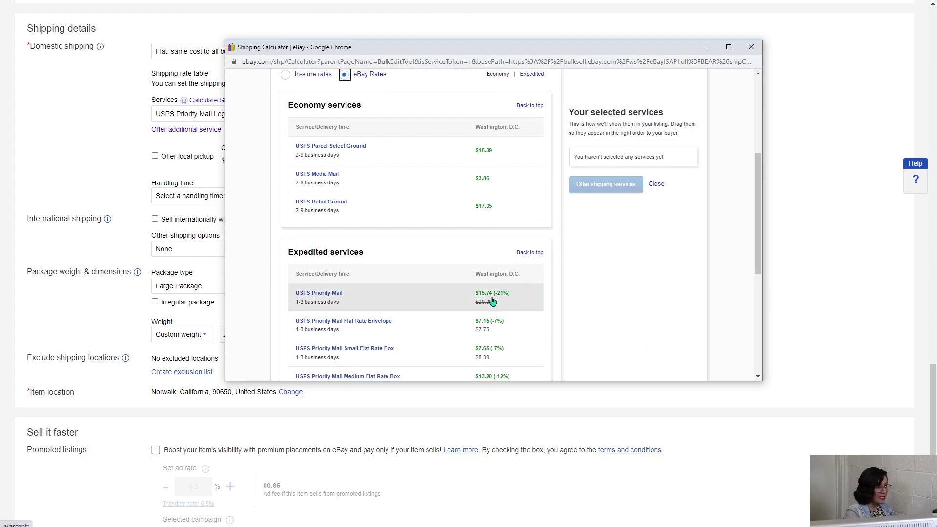
scroll(494, 300, "down", 1)
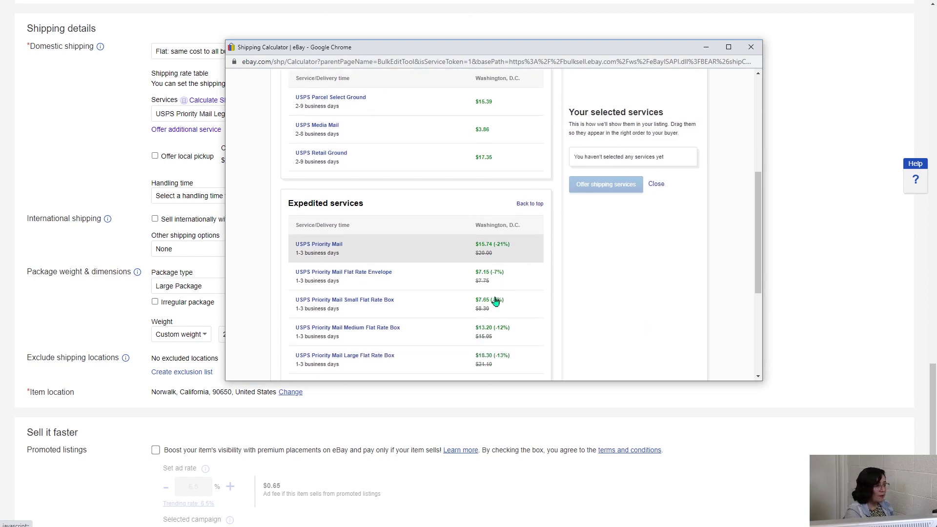
scroll(463, 256, "up", 1)
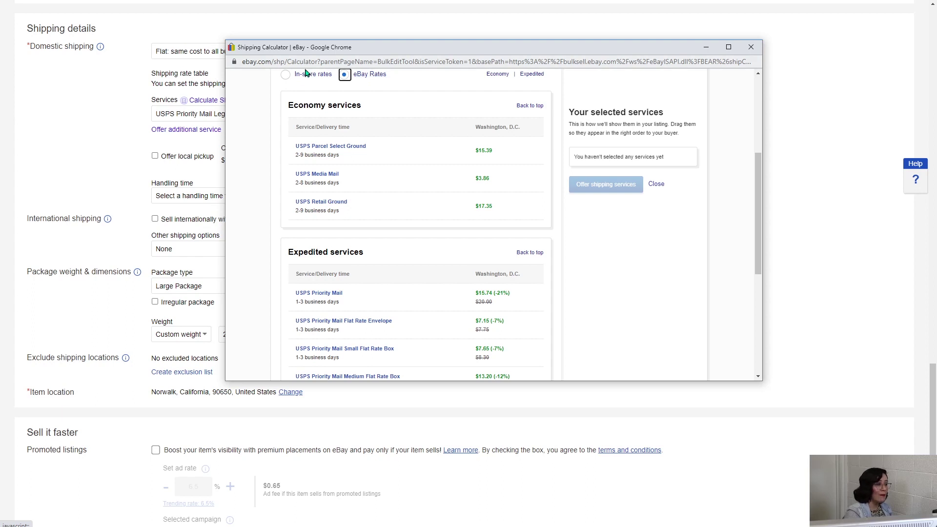
Alternate between In-store rates and eBay Rates to compare the USPS prices, finishing on In-store rates.
left_click(286, 75)
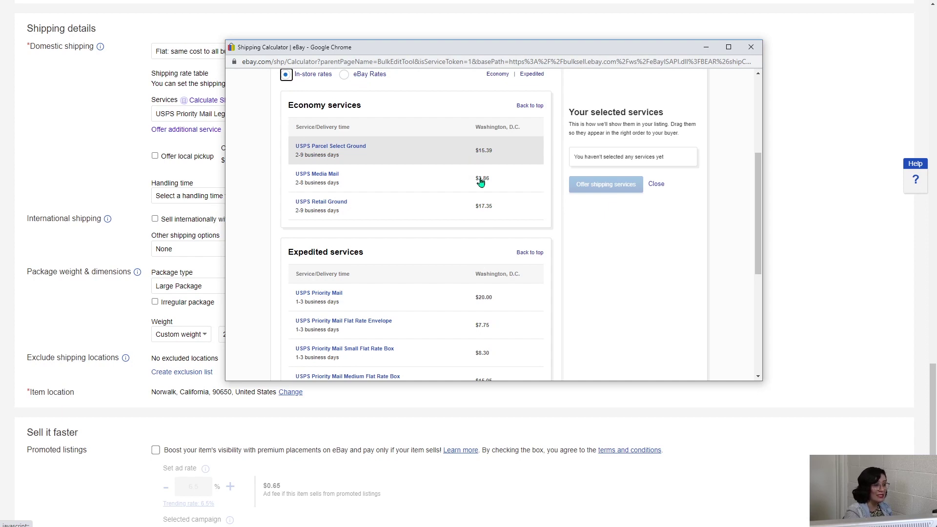
left_click(345, 76)
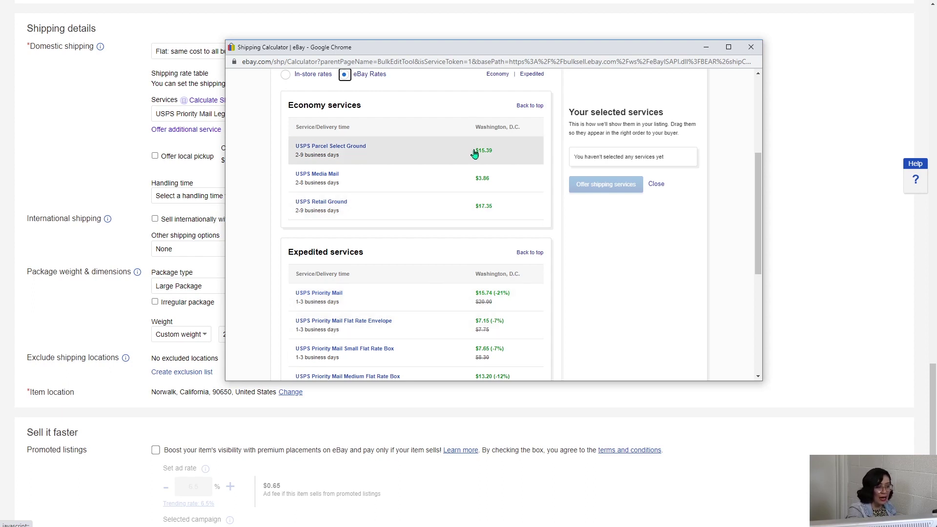
scroll(463, 276, "down", 2)
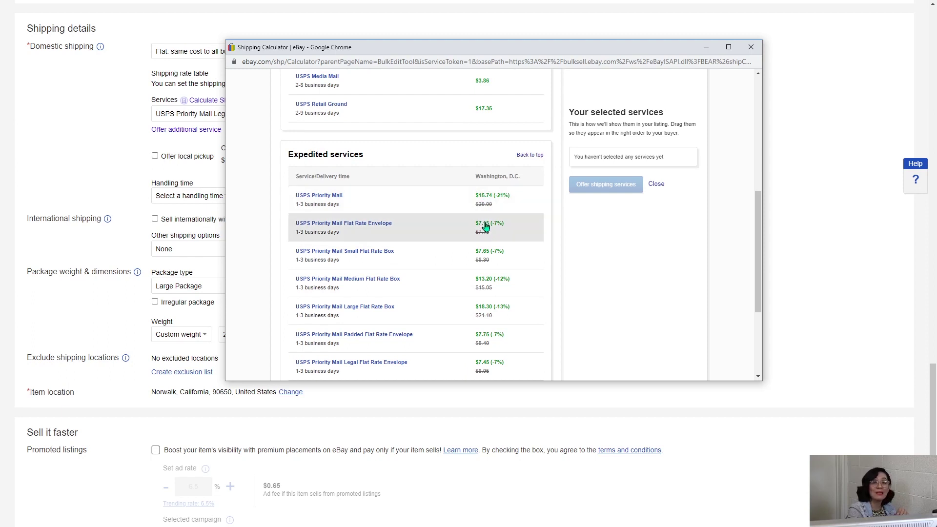
scroll(495, 236, "up", 1)
scroll(494, 236, "up", 2)
left_click(286, 127)
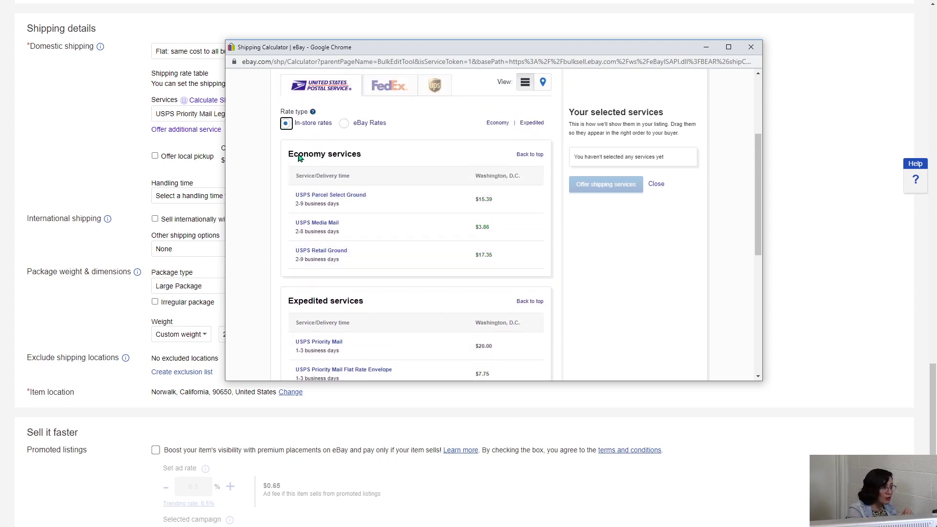
scroll(512, 291, "down", 1)
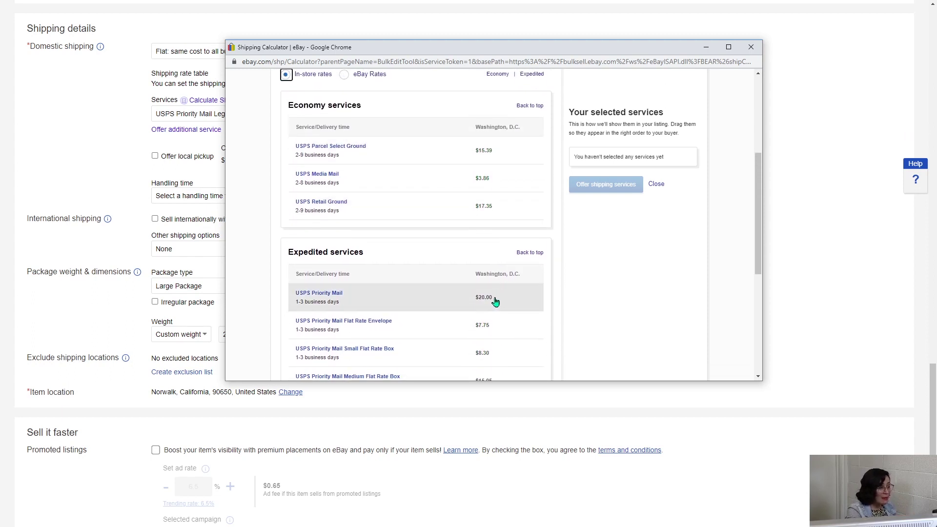
Select USPS Priority Mail and USPS Parcel Select Ground among the in-store services.
left_click_drag(493, 299, 468, 302)
left_click(468, 302)
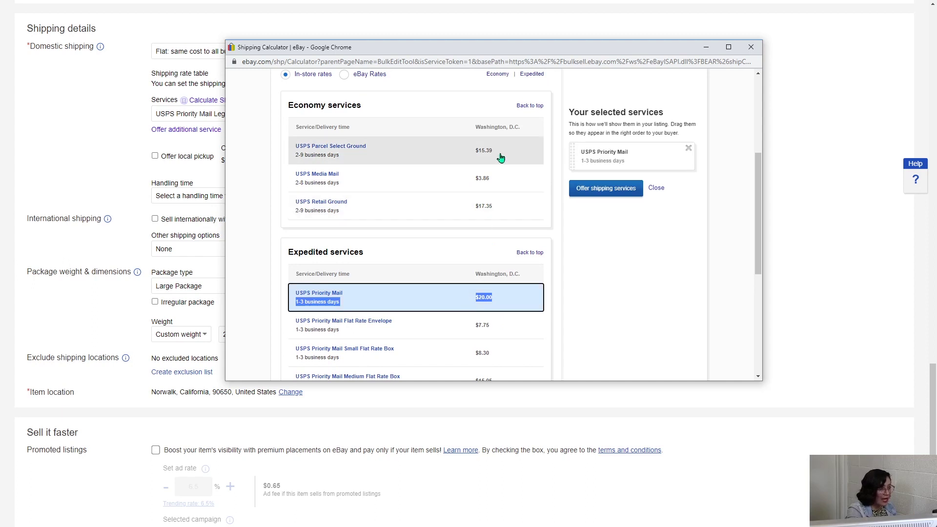
left_click_drag(500, 156, 472, 152)
left_click(472, 153)
Check the other expedited in-store prices, deselect USPS Parcel Select Ground and close the Shipping Calculator without offering services.
scroll(433, 193, "down", 5)
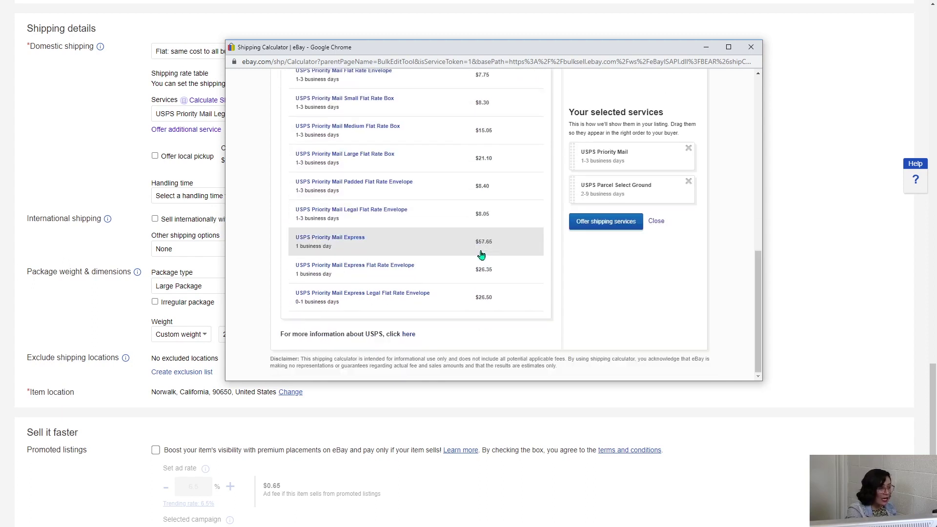
scroll(434, 194, "up", 1)
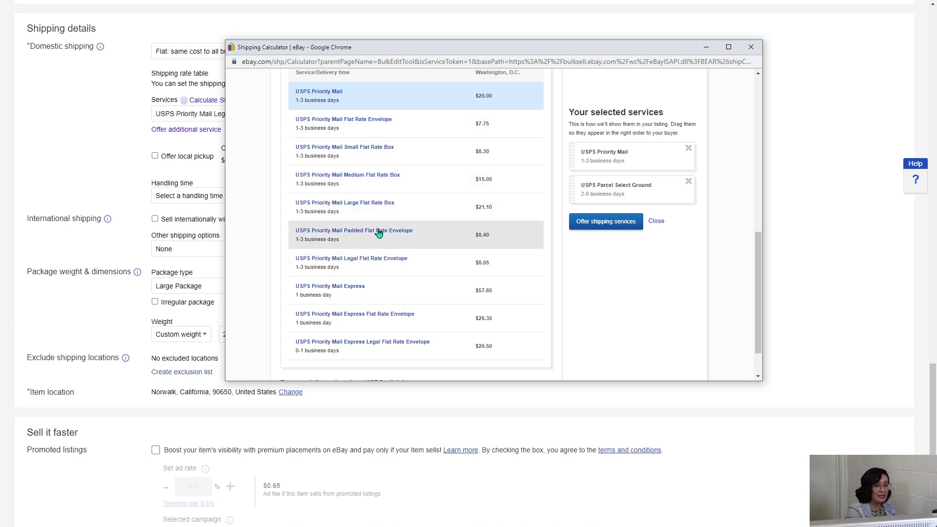
scroll(380, 234, "up", 5)
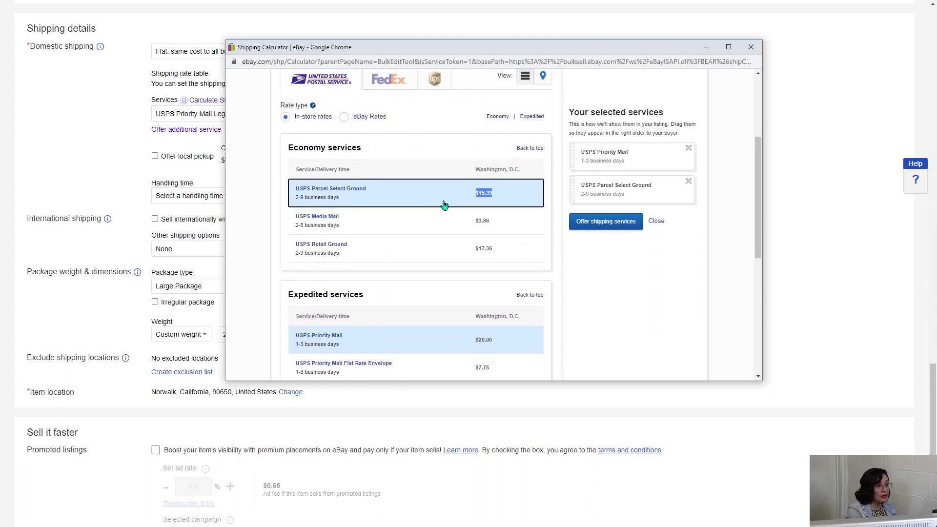
left_click(445, 200)
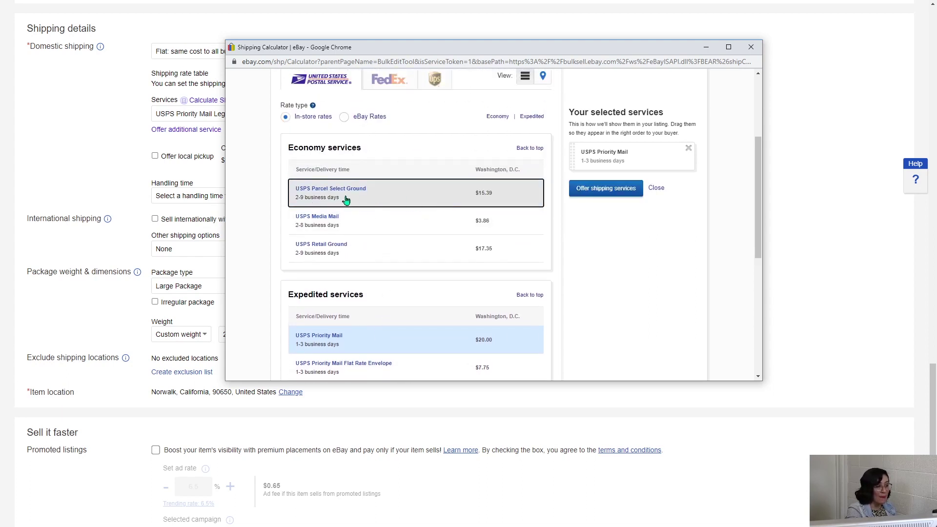
left_click(752, 47)
Set the flat domestic shipping service to USPS Parcel Select Ground with a cost of $15.
left_click(375, 117)
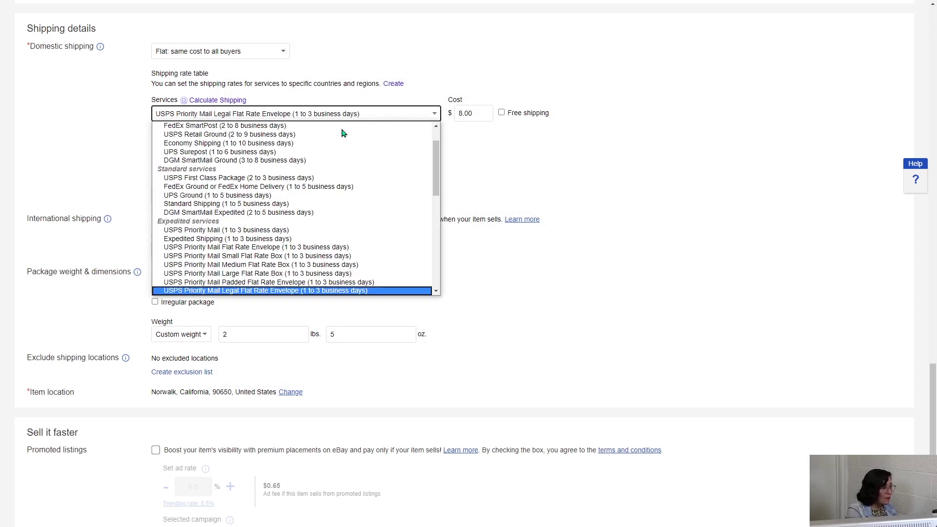
scroll(307, 146, "up", 3)
left_click(308, 143)
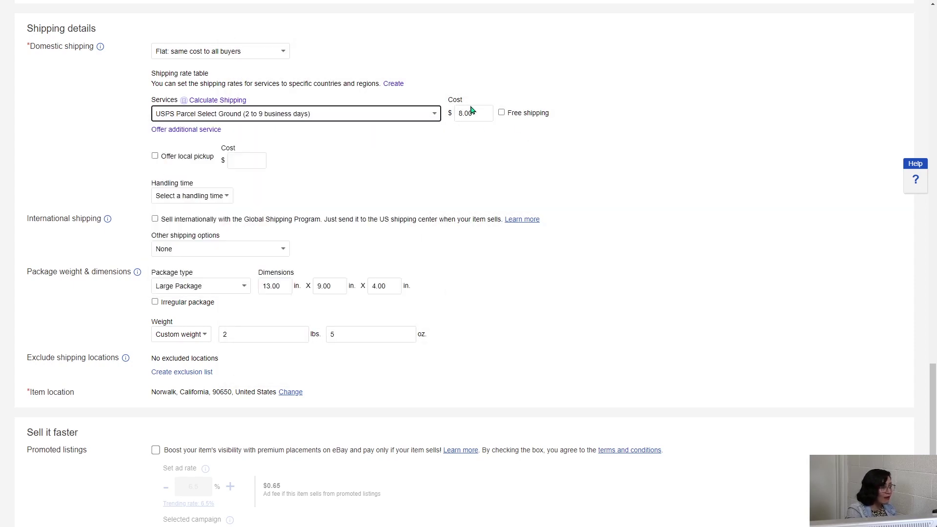
double_click(479, 111)
type("15")
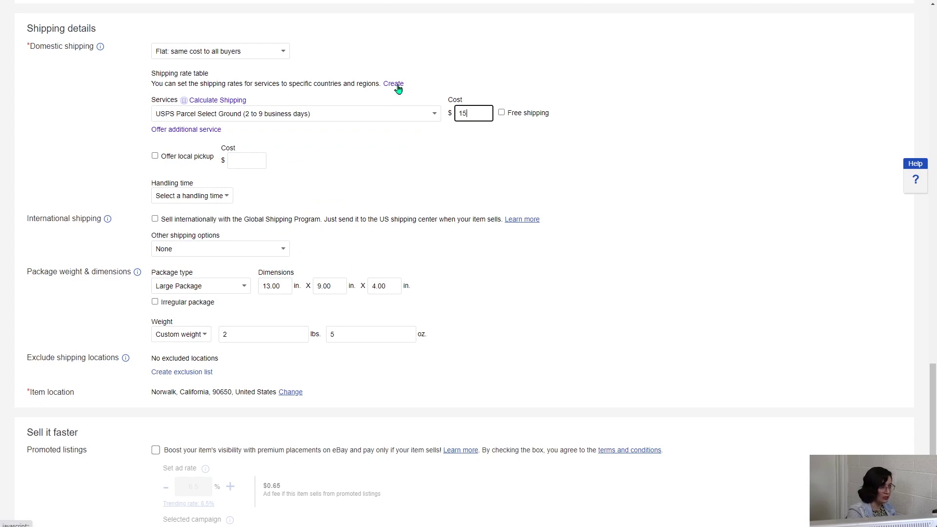
left_click(464, 136)
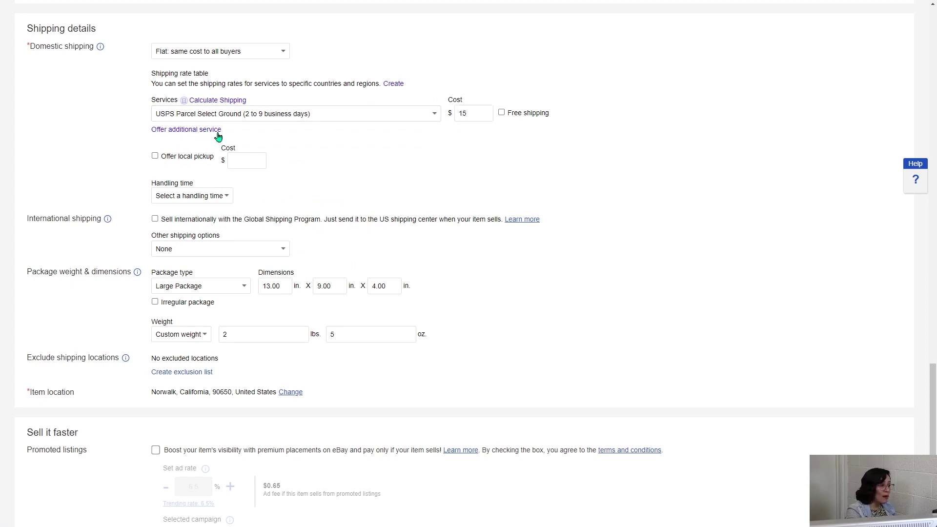
Offer USPS Priority Mail as an additional domestic shipping service with a cost of $22.
left_click(195, 130)
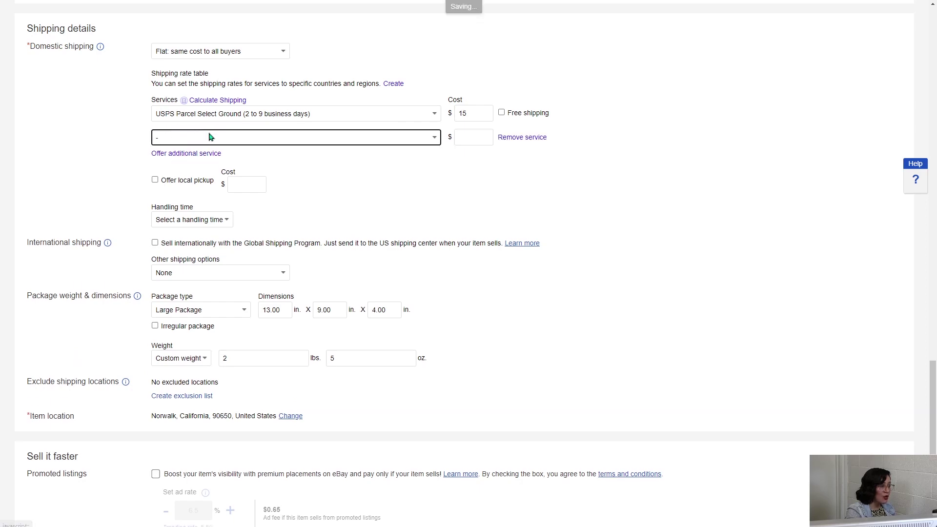
left_click(282, 138)
scroll(249, 238, "down", 3)
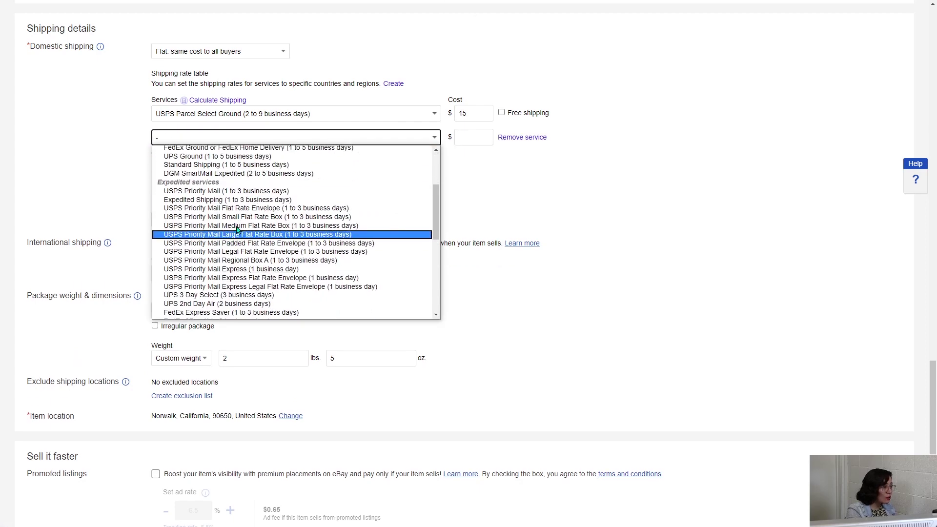
left_click(225, 188)
left_click(465, 139)
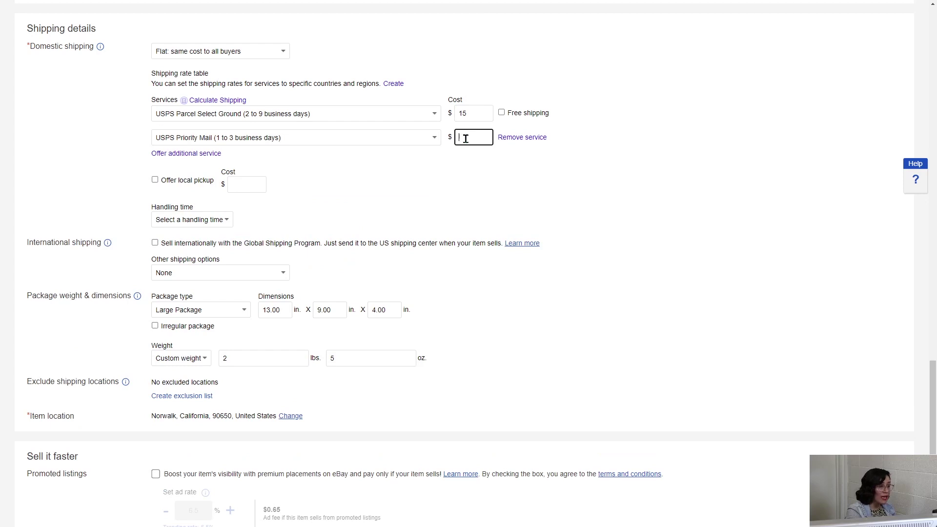
left_click_drag(466, 140, 439, 141)
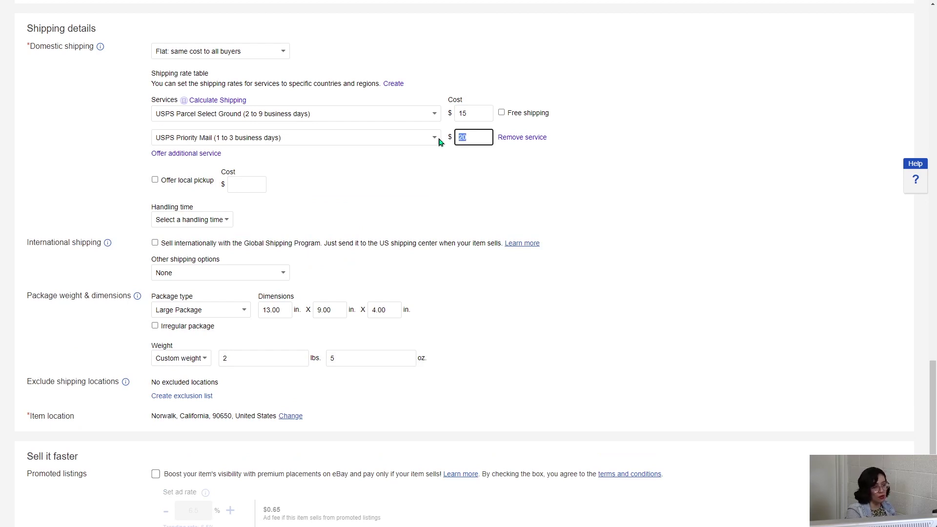
left_click(438, 165)
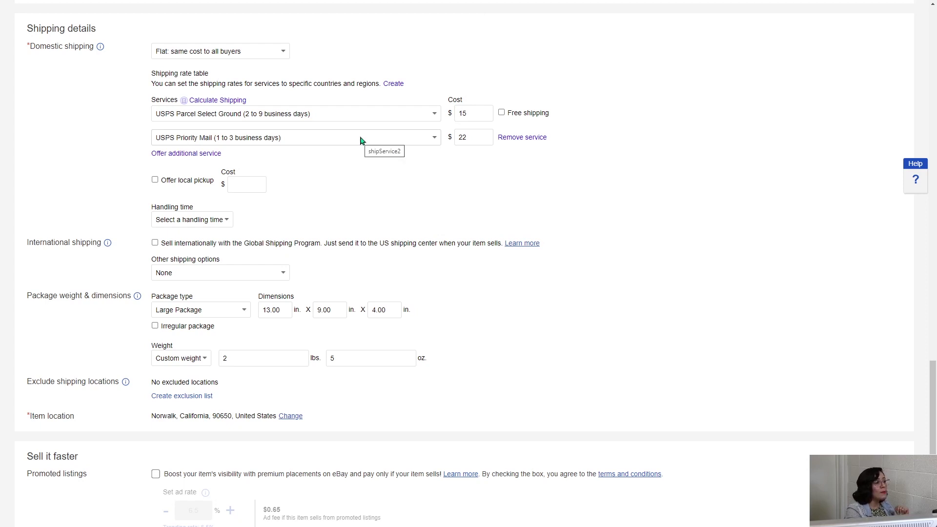
left_click(474, 138)
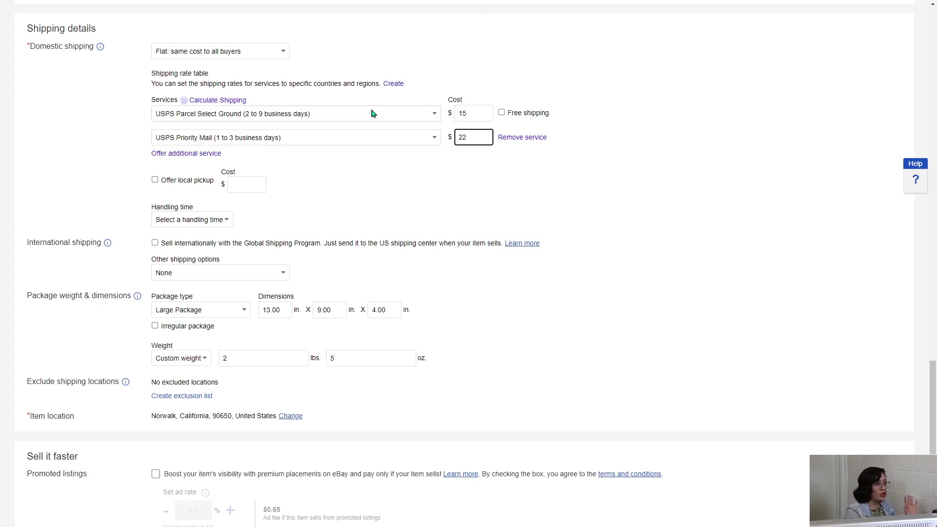